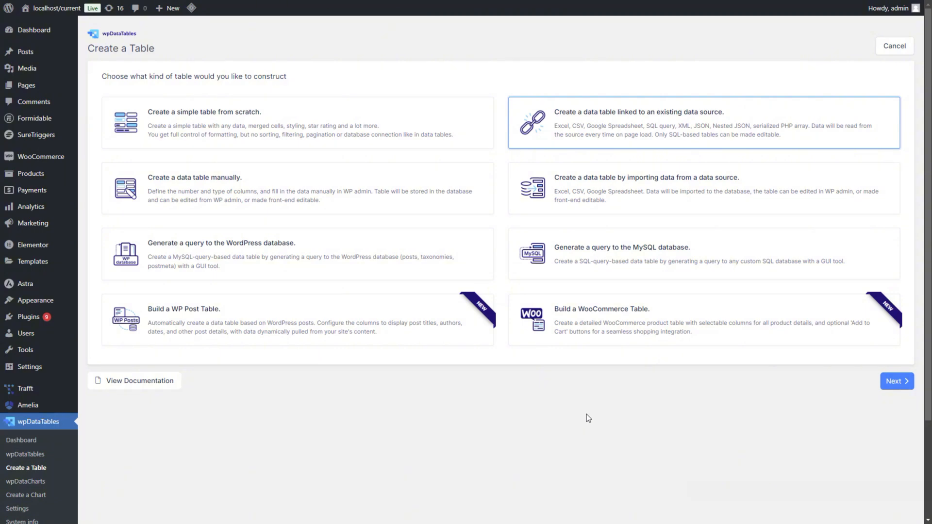
Start building a WooCommerce product table named Clothing
left_click(578, 335)
left_click(896, 387)
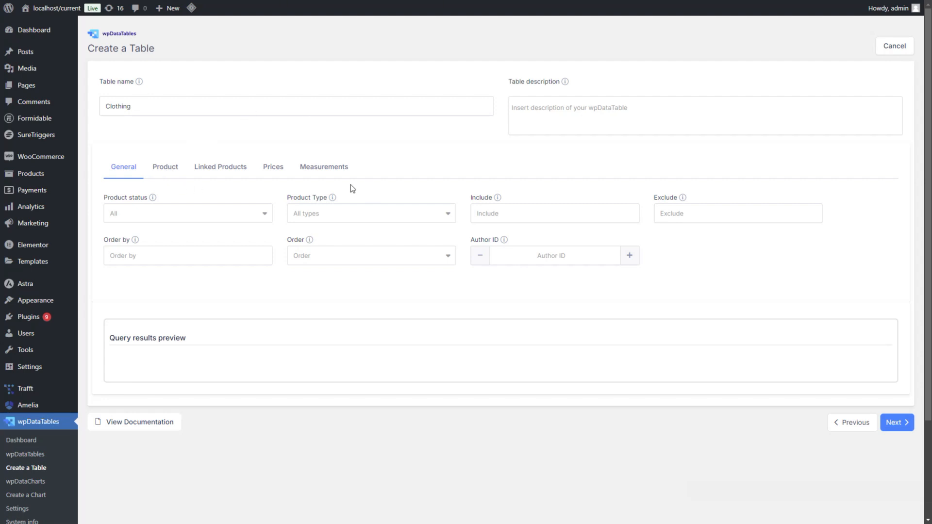
Look through the Product, Linked Products, Prices and Measurements query settings, returning to the General ones
left_click(177, 169)
left_click(227, 172)
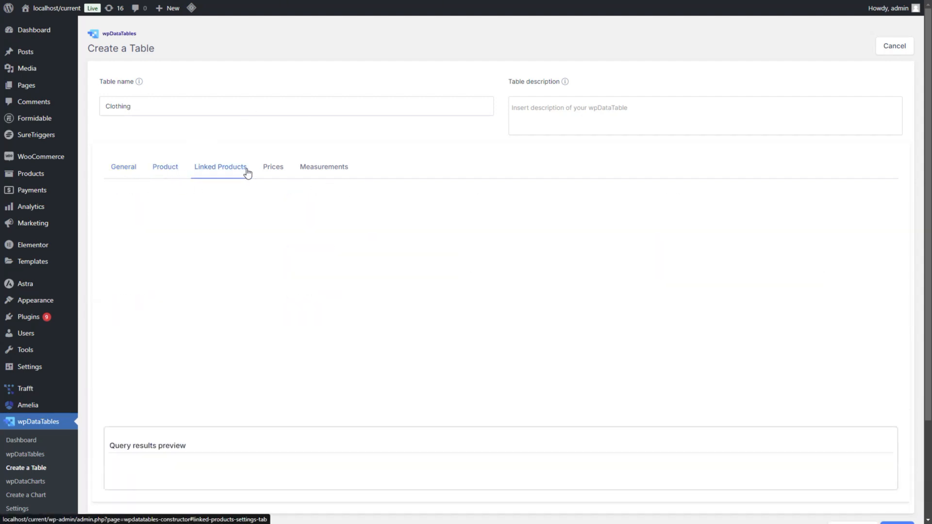
left_click(270, 172)
left_click(314, 173)
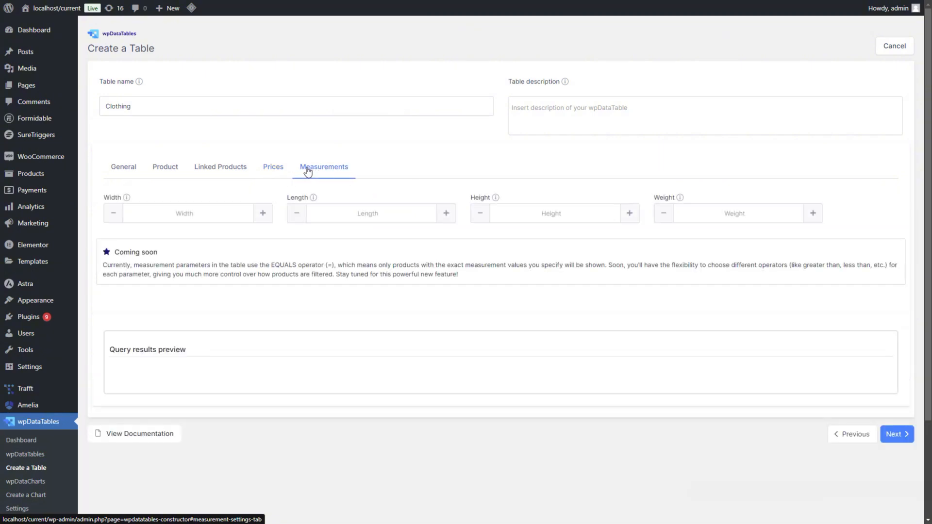
left_click(131, 170)
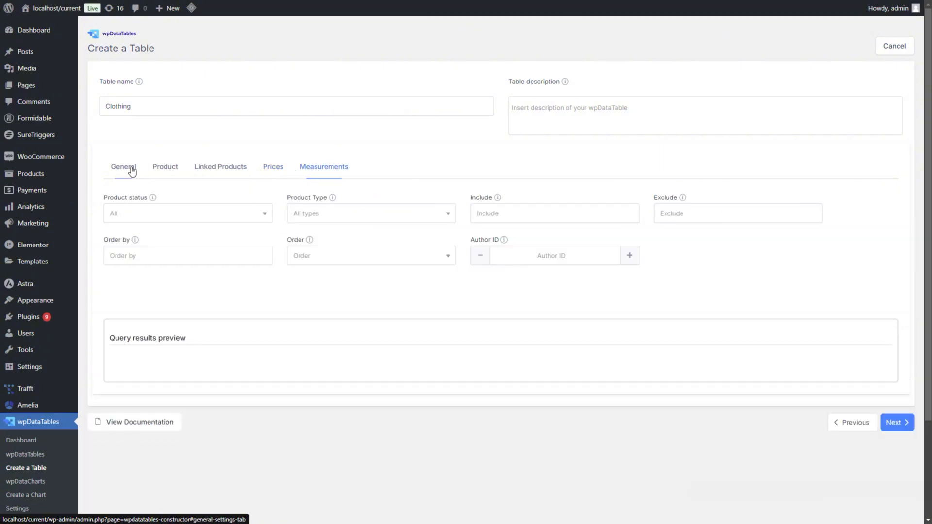
Limit the table to products with the status Published and check the query results preview
left_click(220, 212)
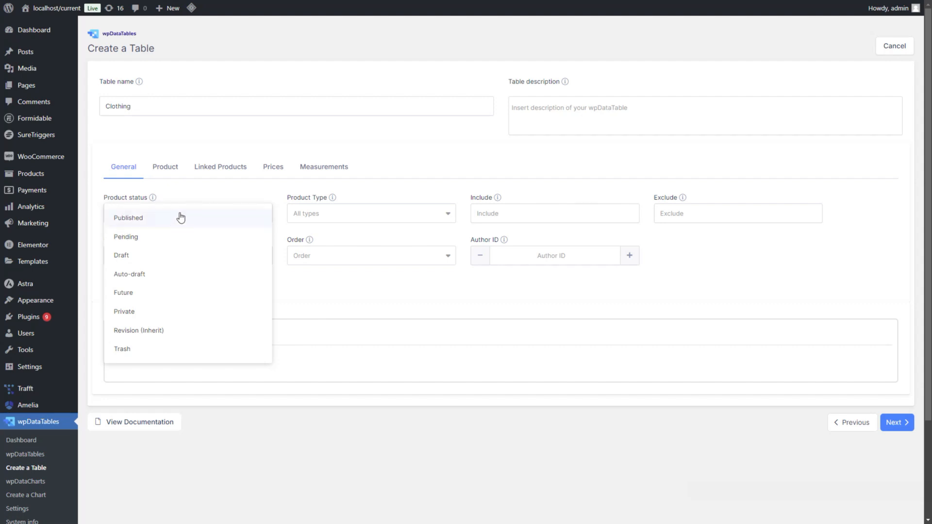
left_click(180, 218)
left_click(219, 191)
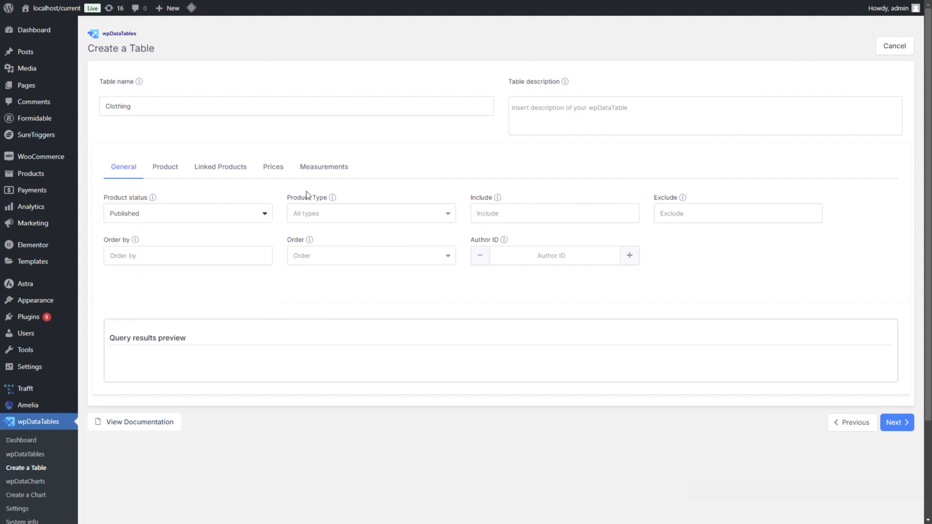
left_click(357, 211)
scroll(412, 255, "down", 2)
scroll(409, 251, "down", 2)
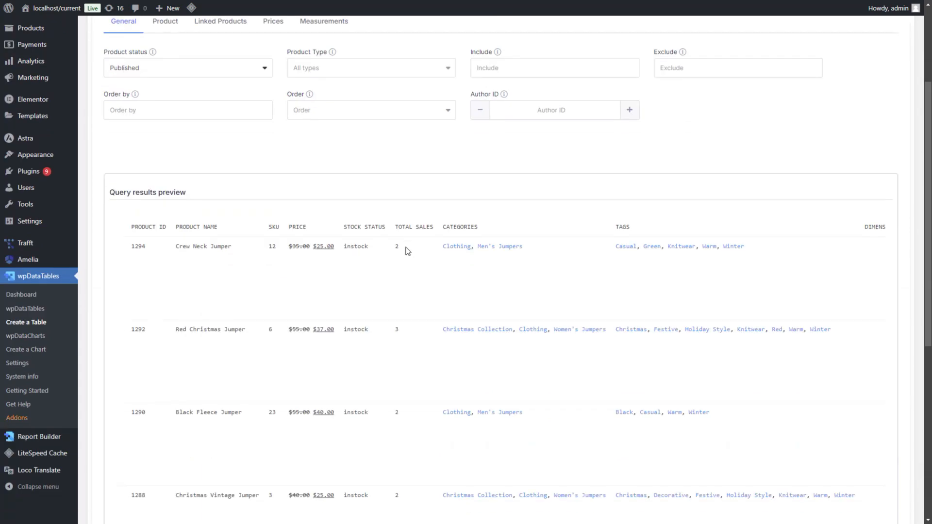
scroll(406, 247, "down", 7)
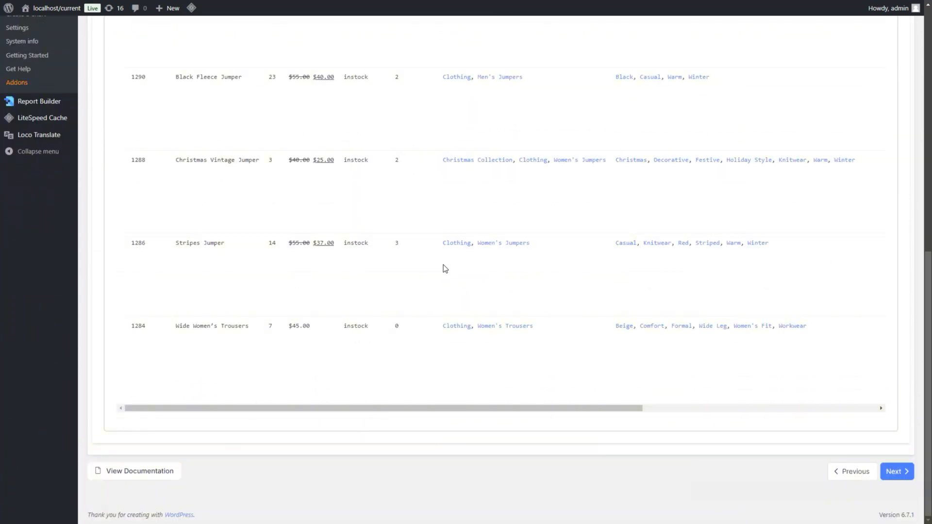
scroll(479, 388, "up", 10)
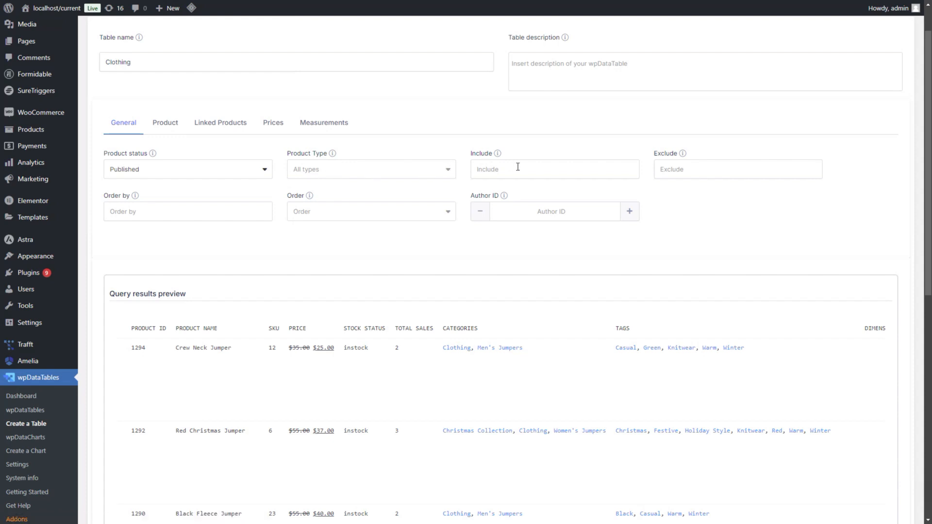
Review the available options for sort order, product tag and product category without choosing any
left_click(340, 219)
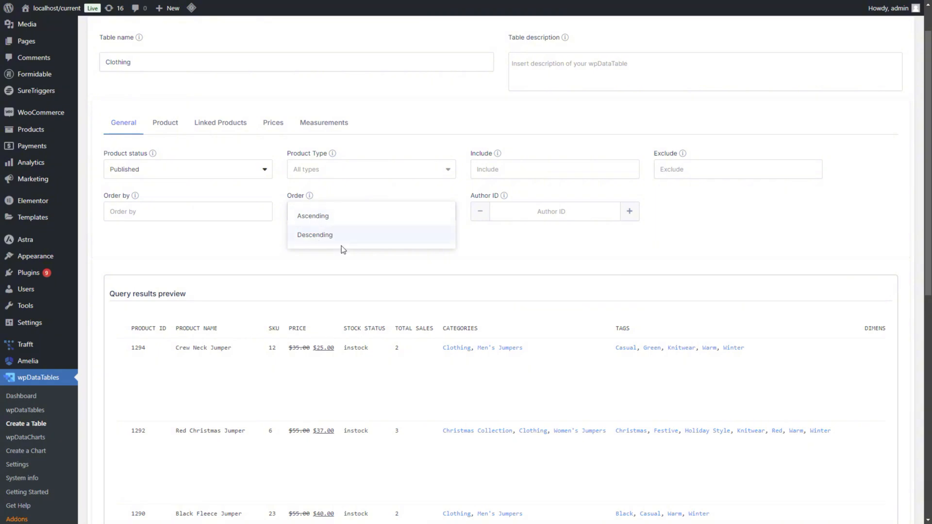
left_click(345, 261)
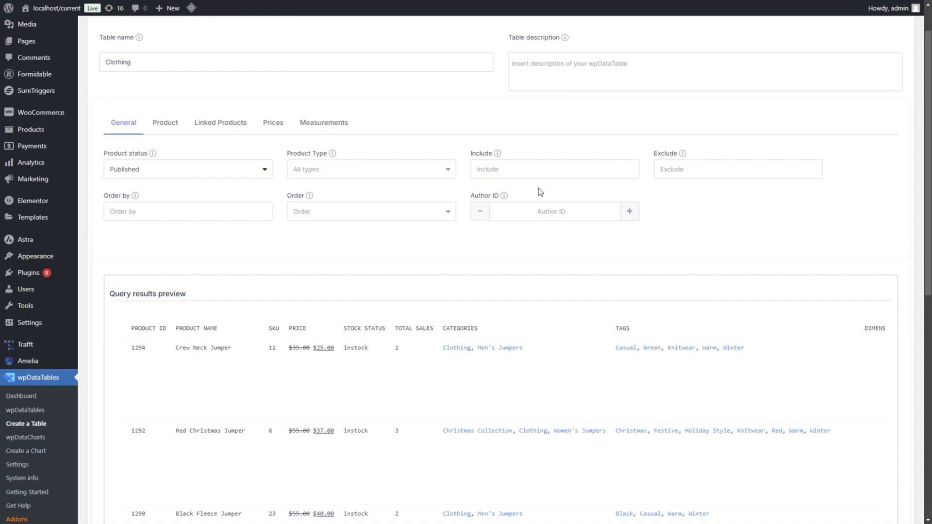
left_click(178, 131)
left_click(222, 170)
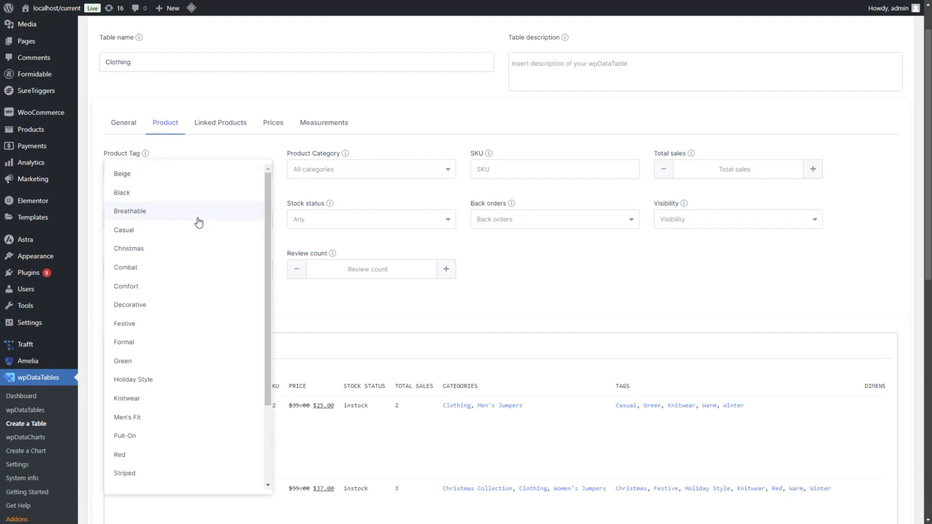
left_click(394, 171)
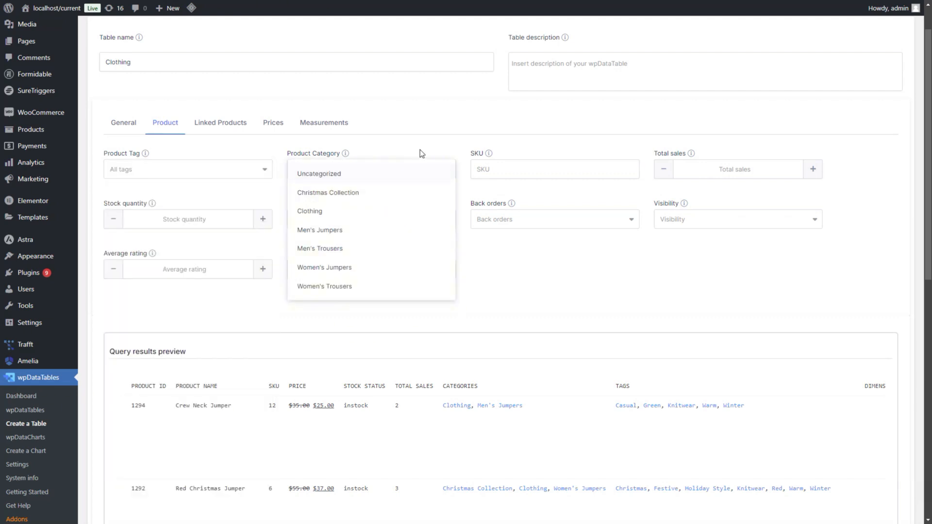
left_click(525, 162)
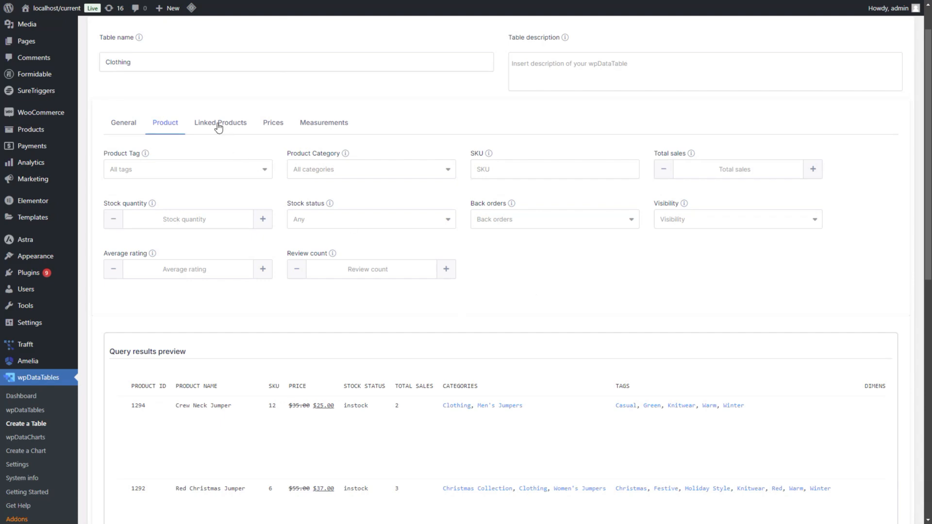
Continue to the preview of the first result rows, check its columns and create the table
scroll(393, 197, "down", 2)
scroll(393, 197, "down", 6)
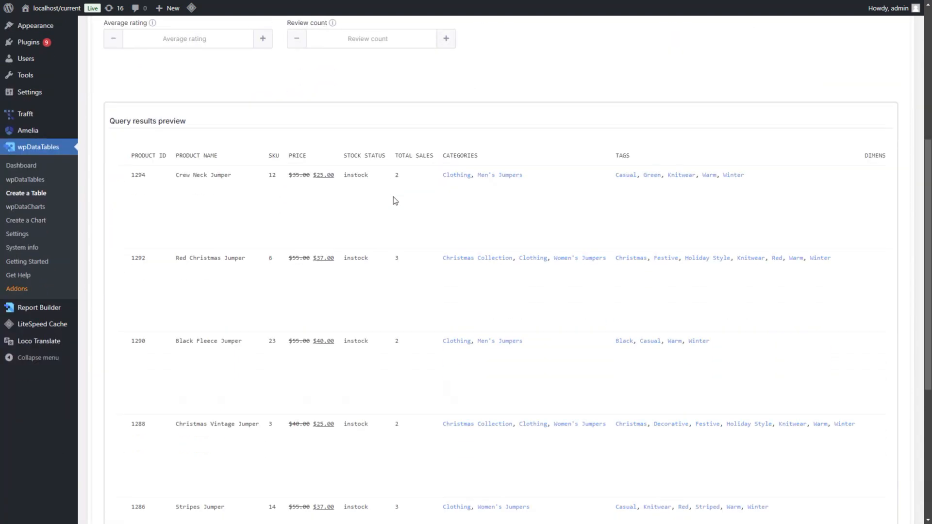
scroll(395, 200, "down", 2)
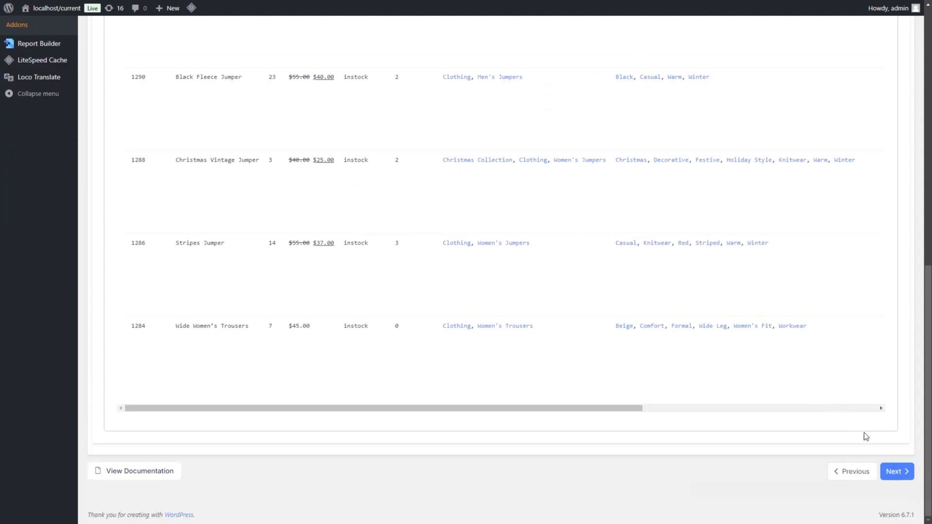
left_click(899, 471)
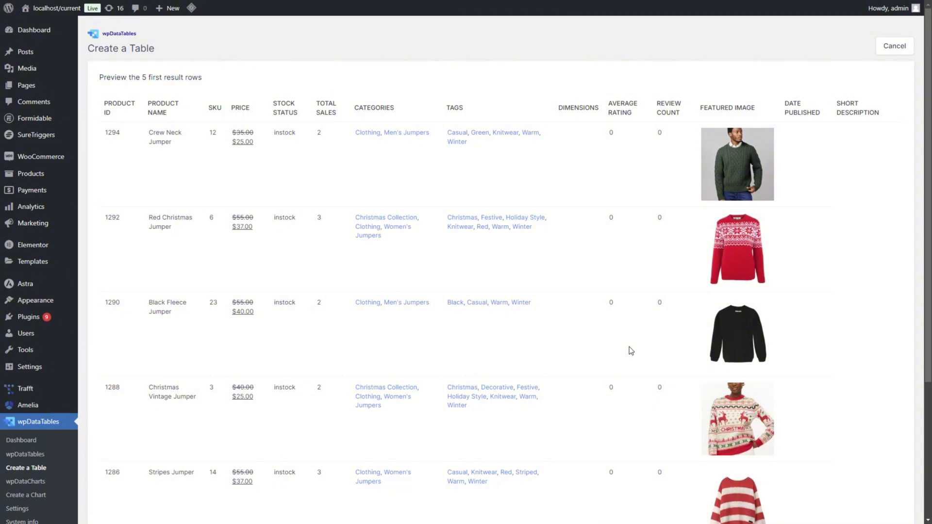
scroll(517, 247, "down", 4)
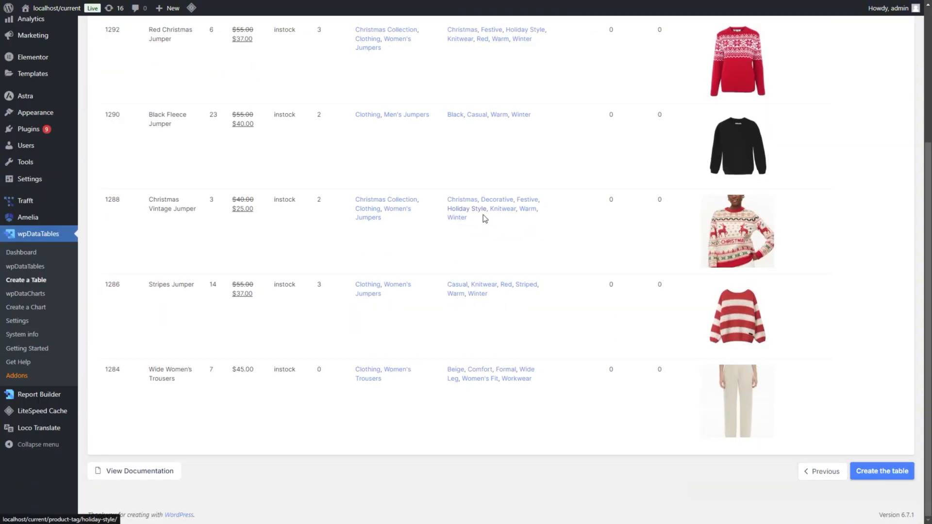
scroll(485, 216, "up", 3)
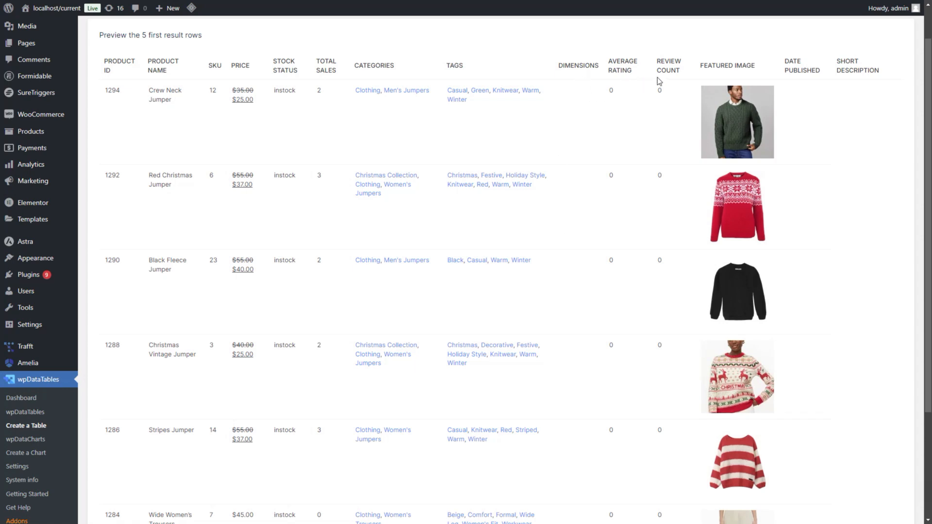
scroll(327, 142, "down", 3)
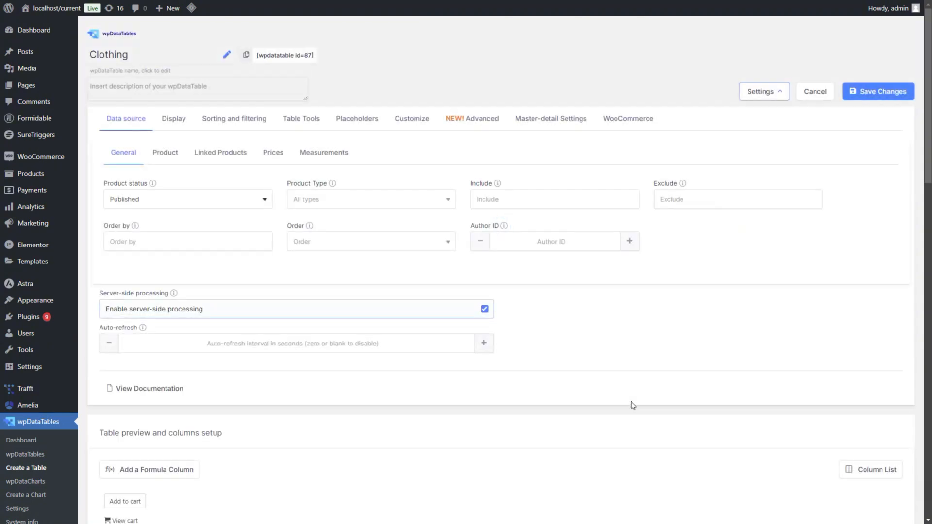
Examine the product rows and columns in the new Clothing table's preview
scroll(593, 259, "down", 5)
scroll(592, 259, "down", 4)
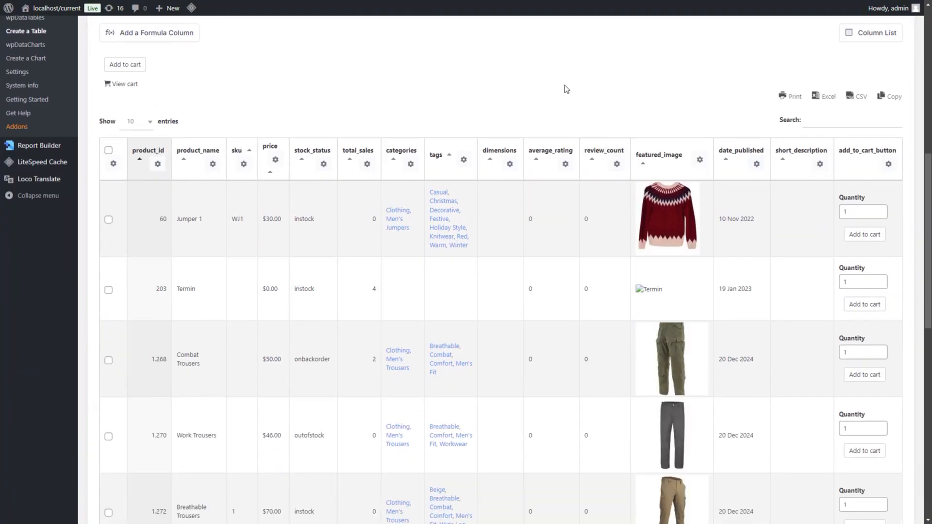
scroll(265, 268, "down", 1)
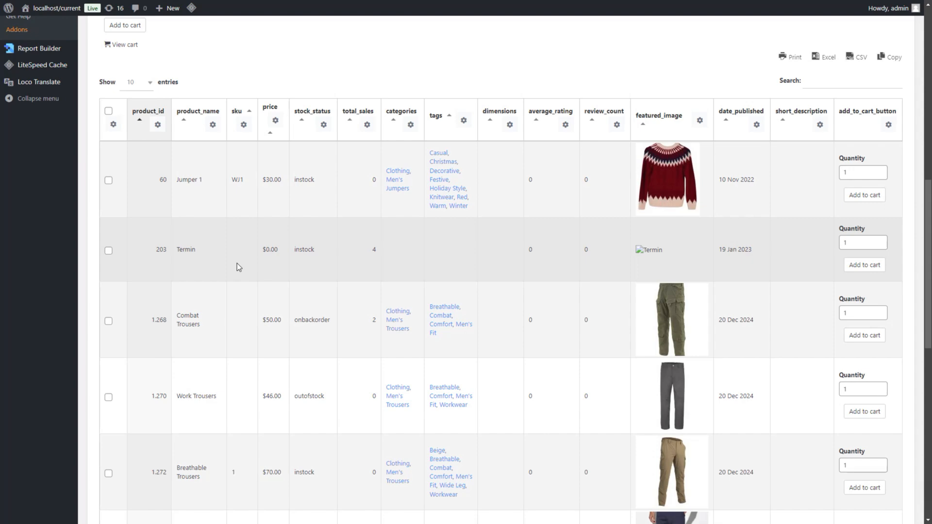
scroll(237, 264, "up", 7)
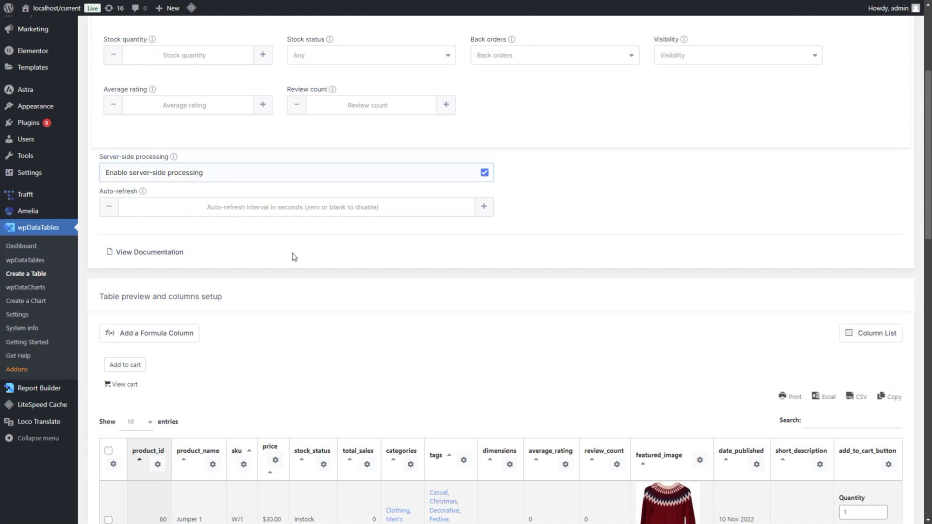
Filter the table by the categories Christmas Collection, Clothing, Men's Jumpers, Men's Trousers, Women's Jumpers and Women's Trousers, and save the changes
scroll(292, 253, "up", 2)
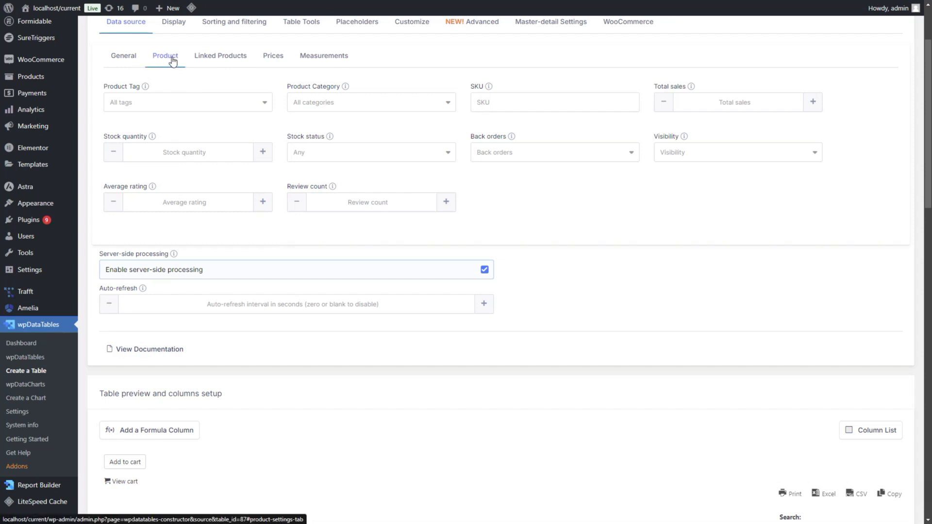
left_click(385, 104)
left_click(346, 125)
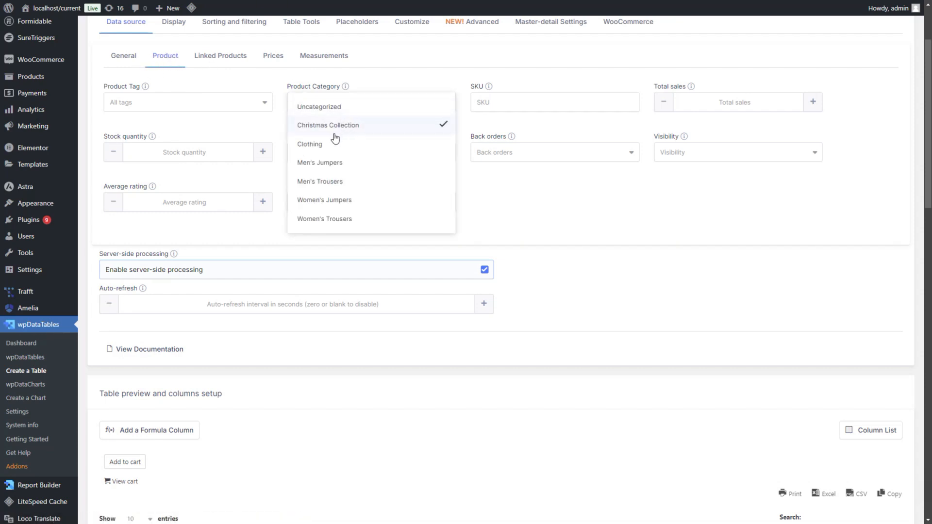
left_click(334, 143)
left_click(333, 163)
left_click(333, 181)
left_click(334, 200)
left_click(334, 219)
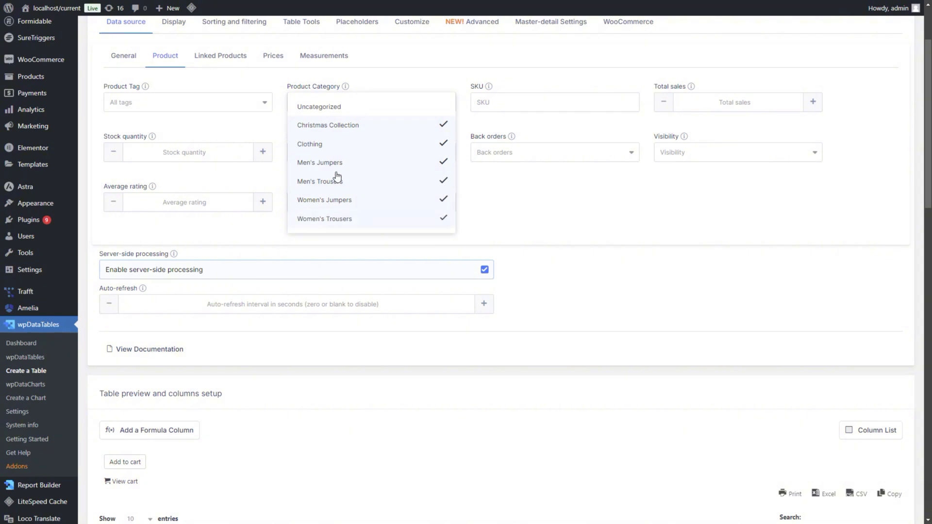
left_click(572, 209)
scroll(720, 279, "up", 3)
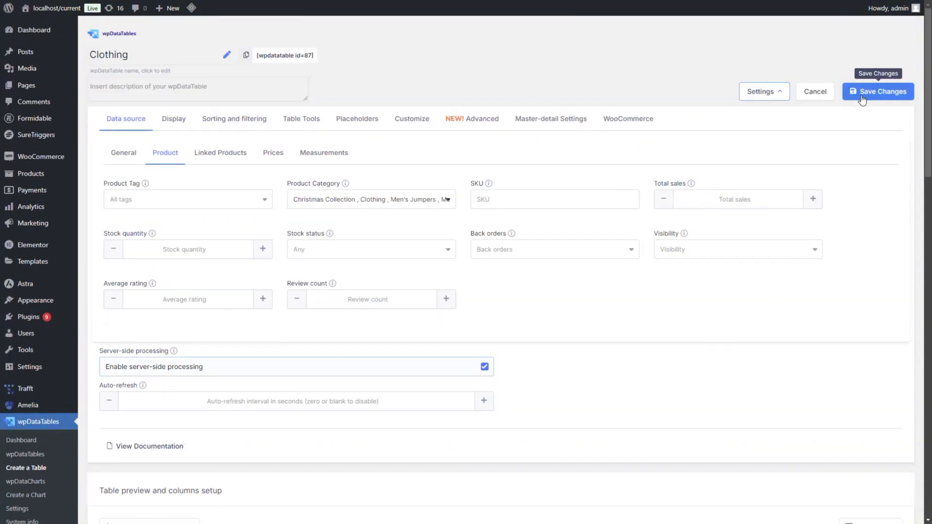
left_click(878, 91)
Examine the category-filtered product rows in the table preview, from the first entry to the last
scroll(649, 348, "down", 10)
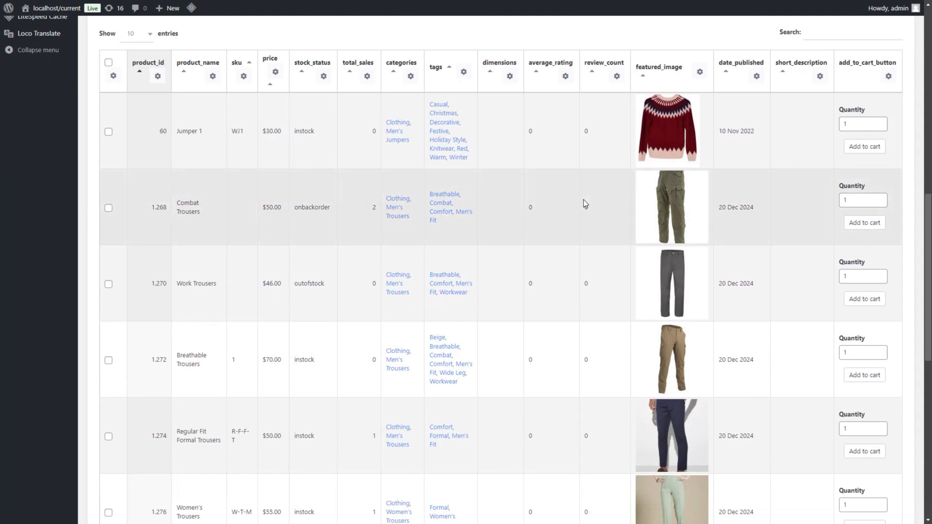
scroll(584, 203, "down", 10)
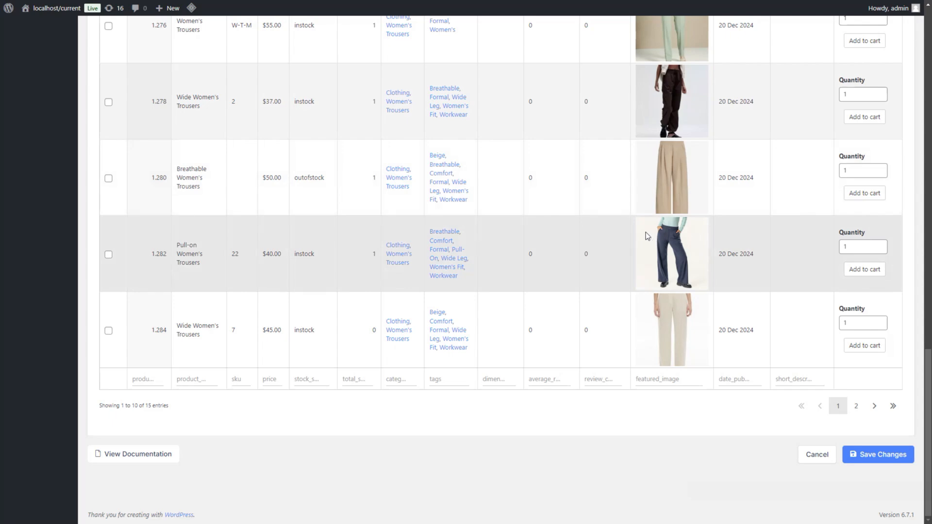
scroll(646, 232, "up", 10)
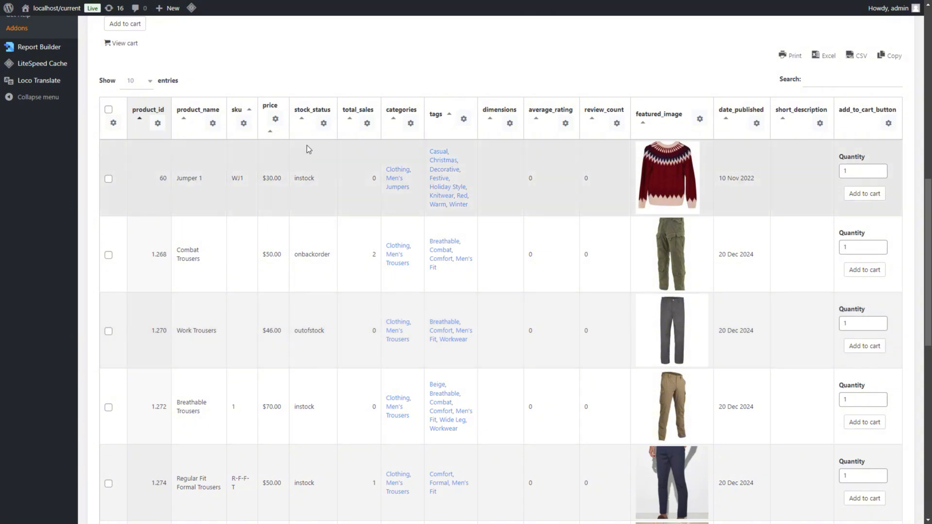
scroll(357, 365, "down", 8)
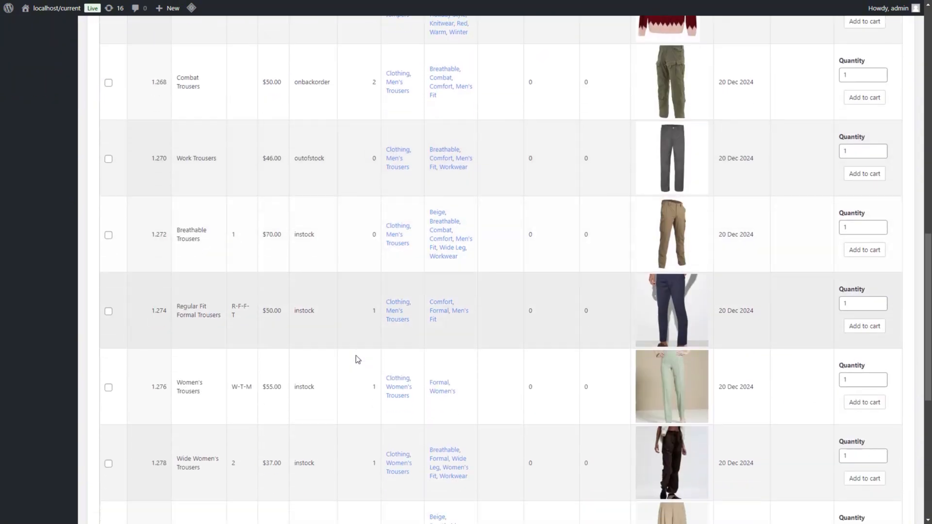
scroll(357, 346, "up", 9)
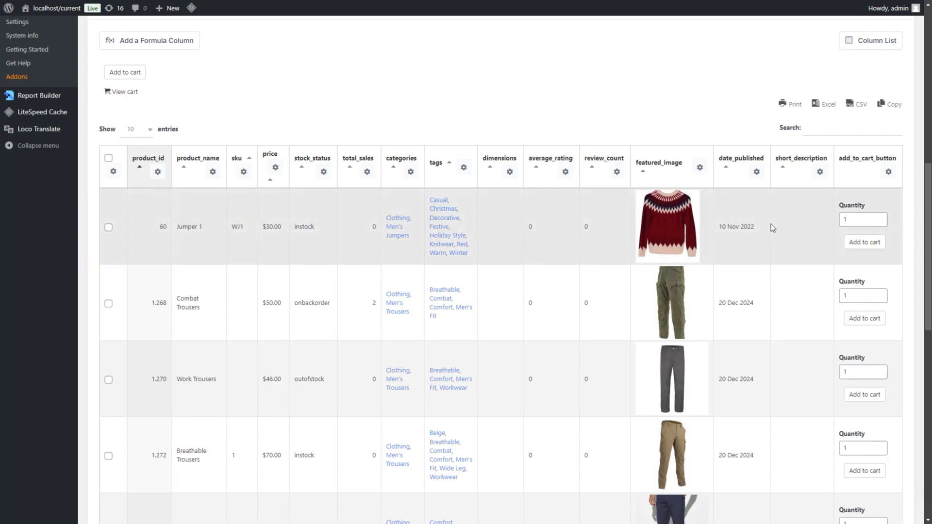
scroll(772, 227, "down", 10)
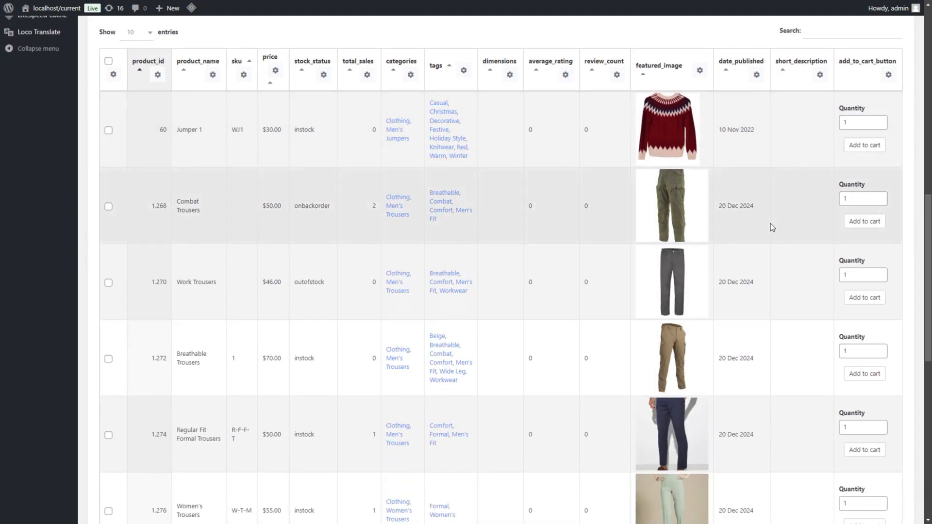
Open the Jumper 1 product for editing from the WooCommerce product list
scroll(771, 224, "up", 10)
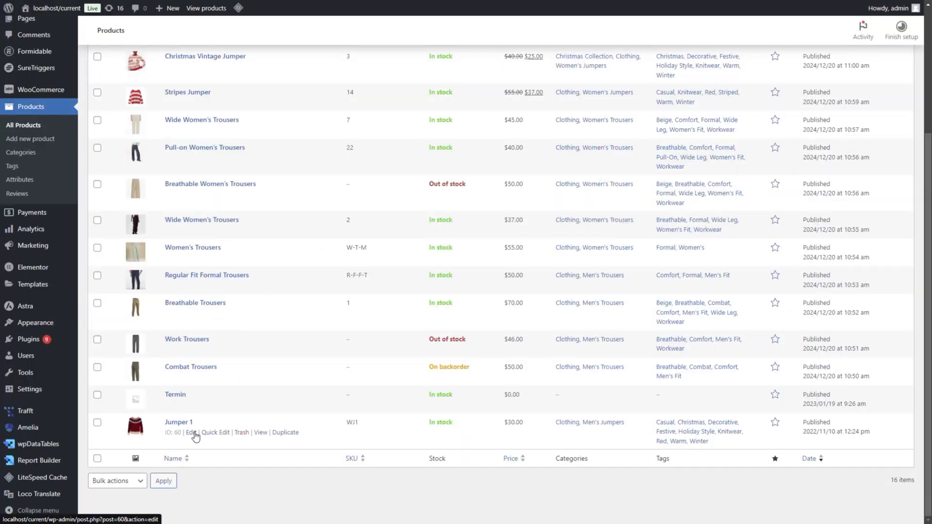
left_click(194, 434)
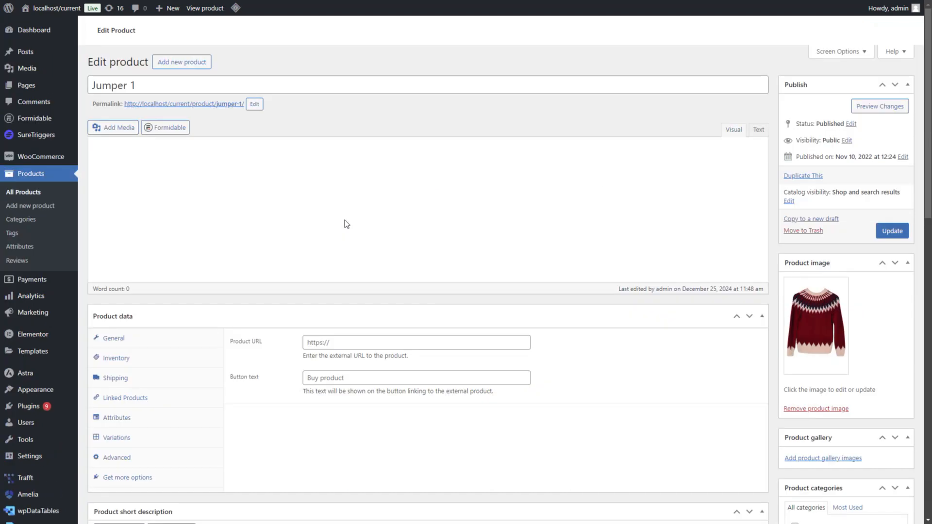
Copy the Jumper 1 product description into its short description, update the product, and refresh the Clothing table's page
triple_click(313, 214)
key("ctrl+c")
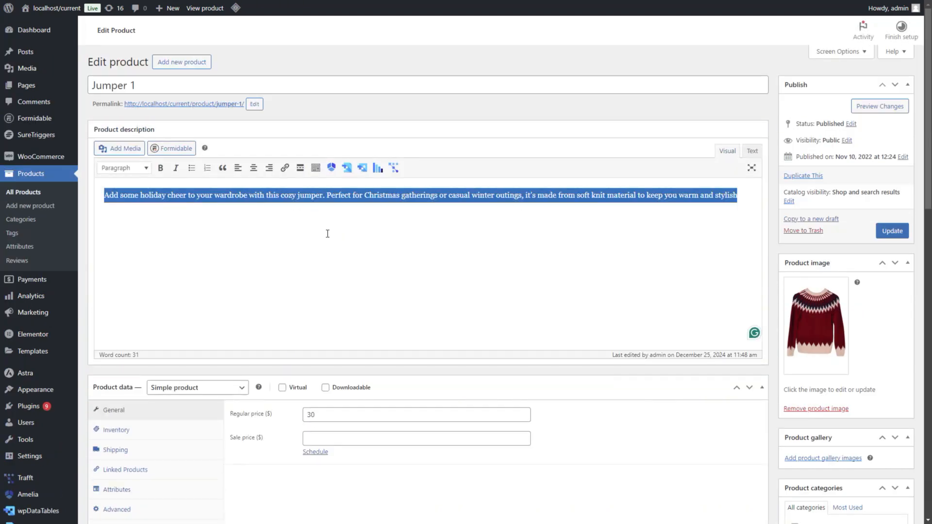
scroll(327, 234, "down", 7)
left_click(302, 318)
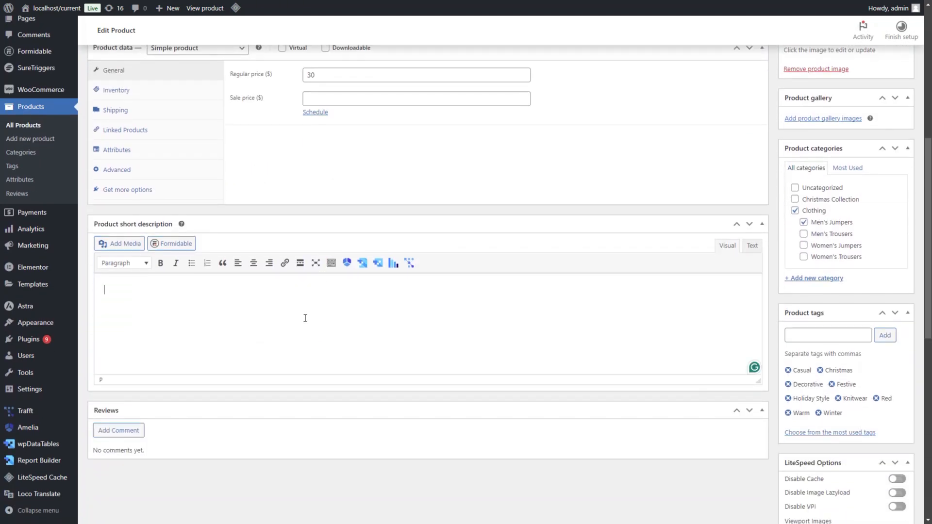
key("ctrl+v")
scroll(611, 326, "up", 7)
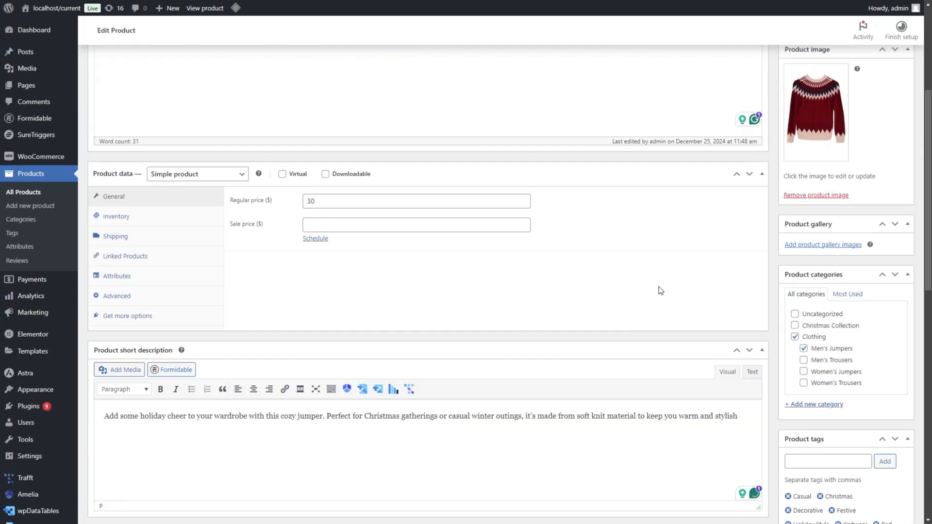
left_click(891, 232)
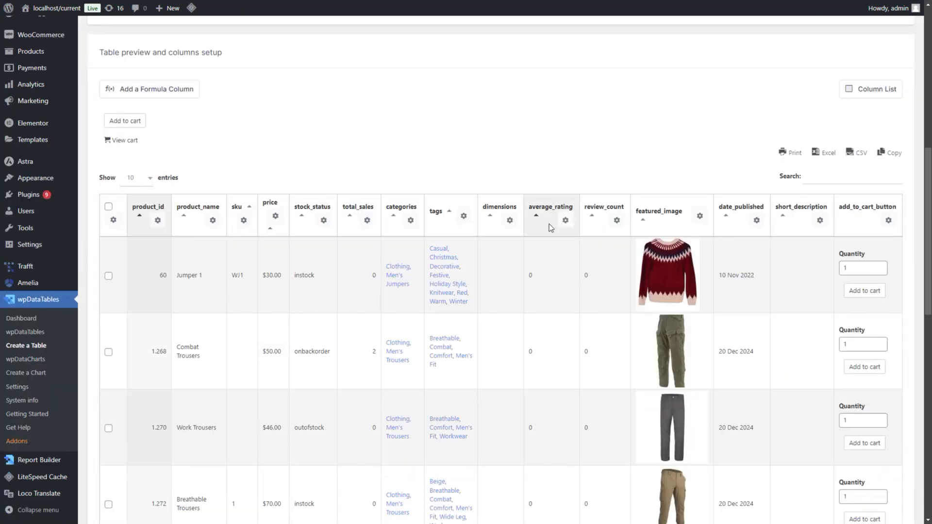
key("F5")
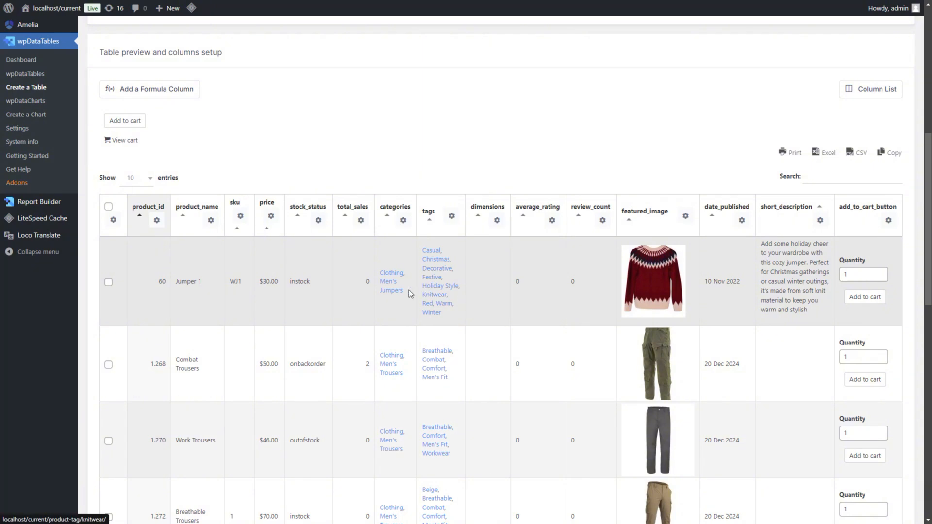
Set the Clothing table's base skin to Aqua and check the restyled preview
scroll(409, 290, "up", 4)
scroll(409, 290, "up", 3)
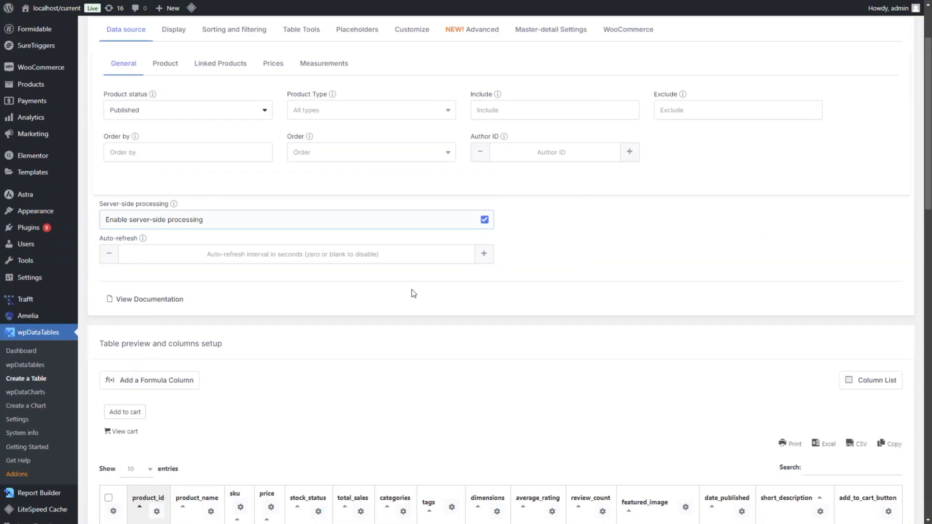
left_click(414, 79)
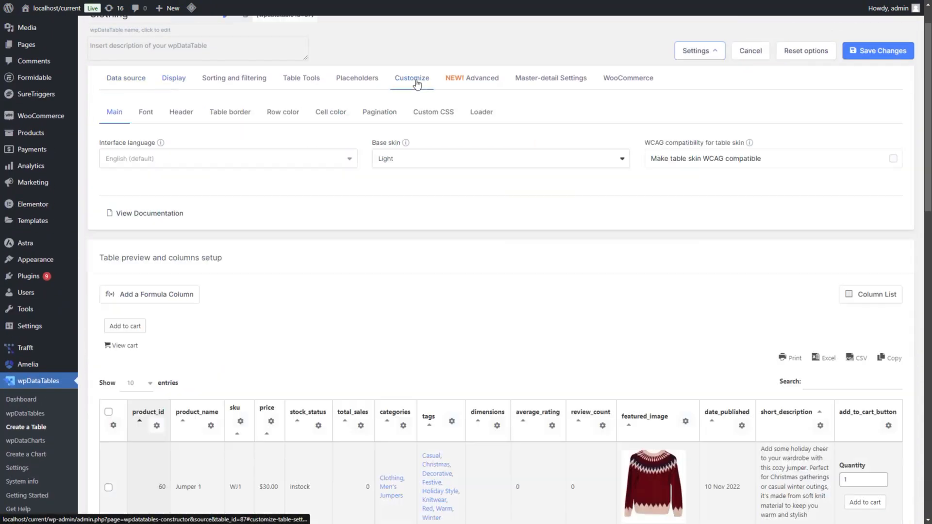
left_click(426, 159)
left_click(415, 216)
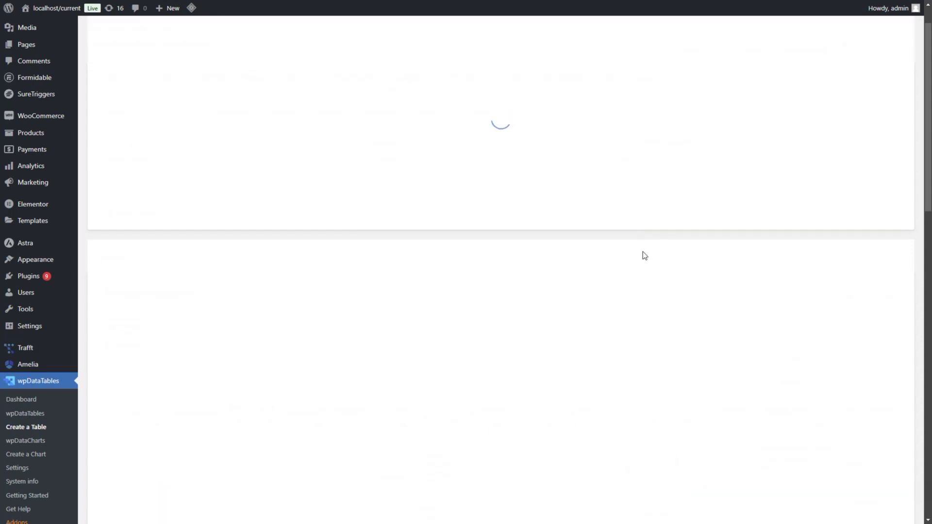
scroll(641, 254, "down", 4)
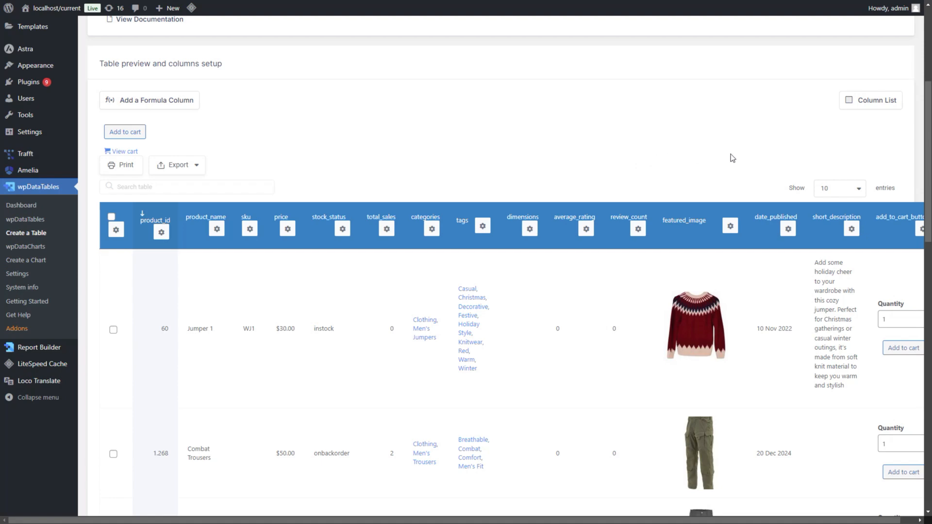
Hide the product_id, sku, total_sales, dimensions, average_rating, review_count, date_published and short_description columns and save the column list
scroll(767, 163, "up", 1)
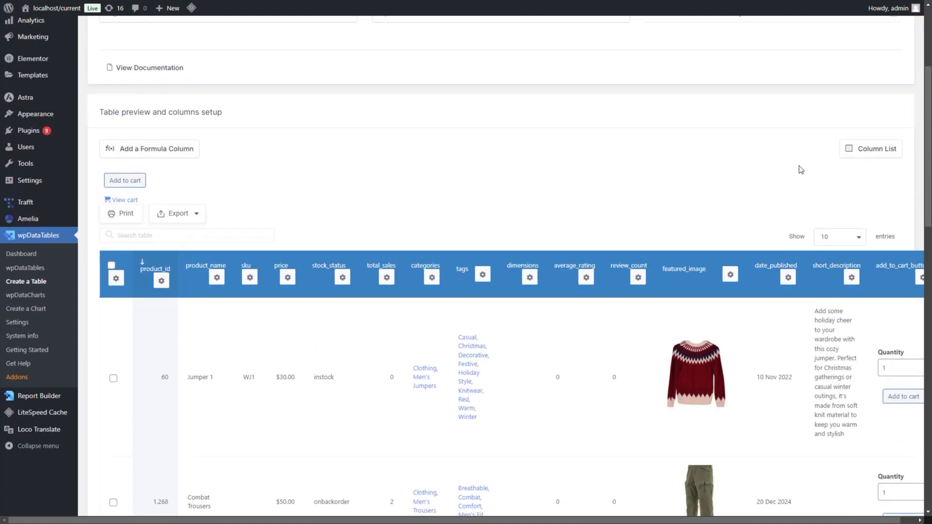
left_click(863, 151)
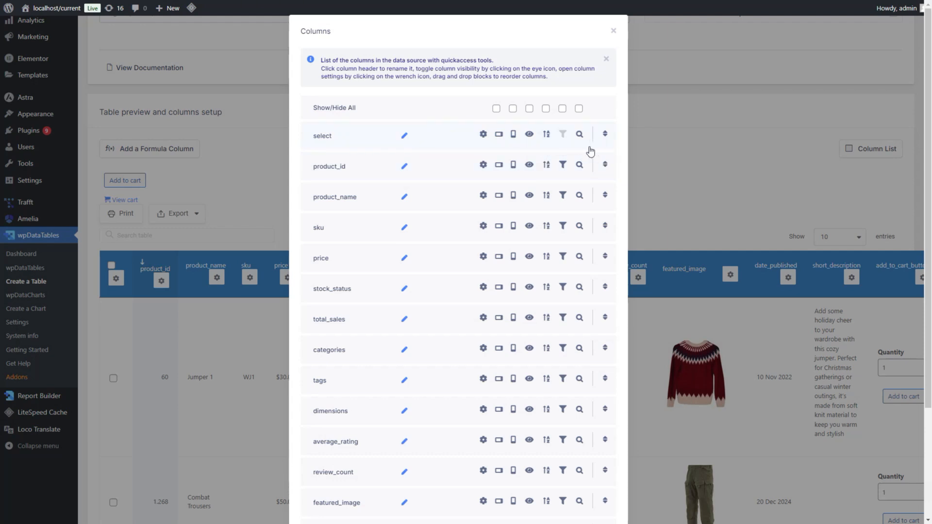
left_click(529, 165)
left_click(530, 227)
left_click(530, 318)
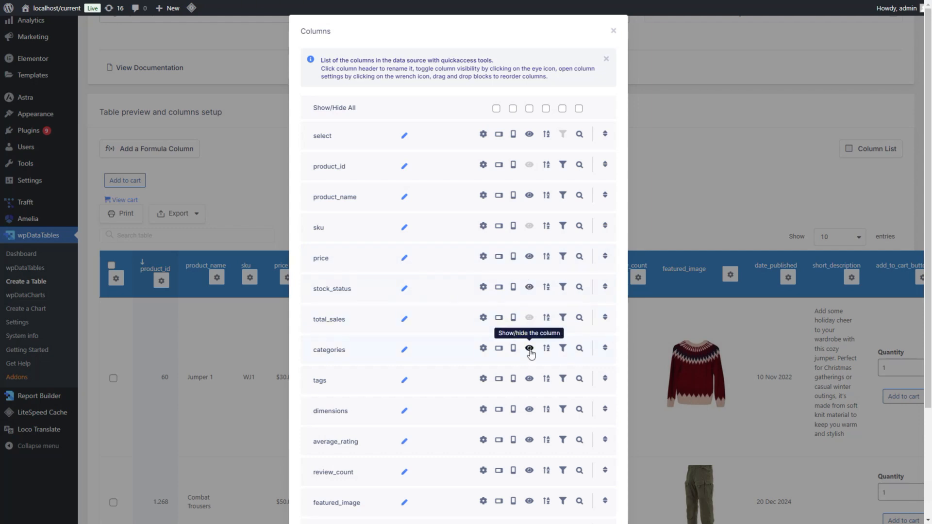
scroll(531, 340, "down", 2)
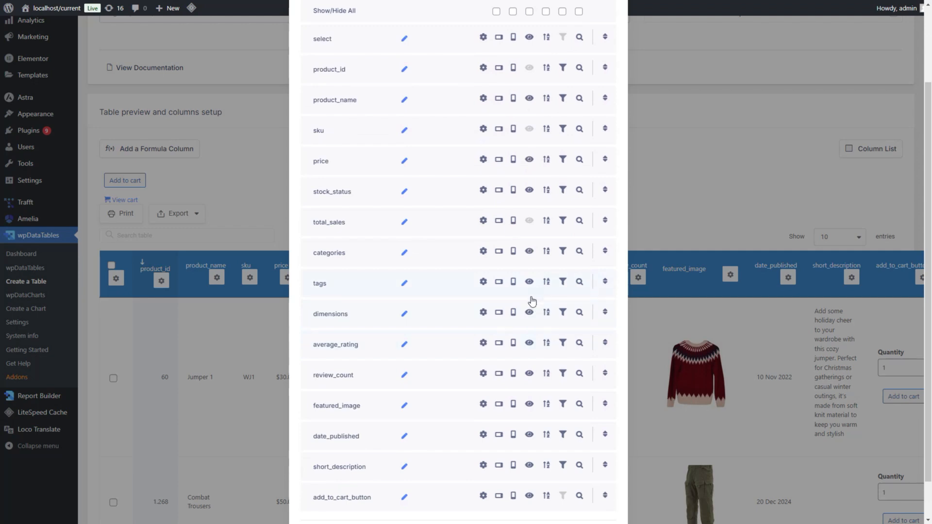
left_click(530, 314)
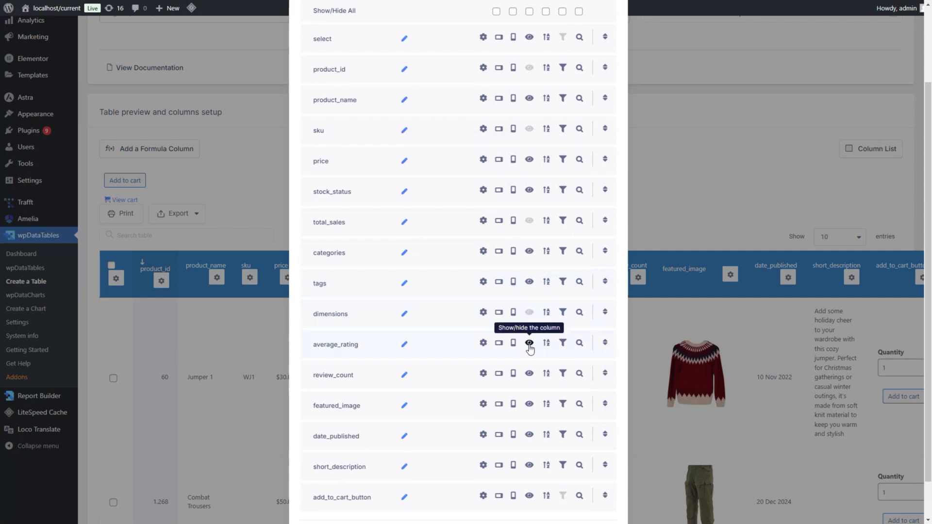
left_click(530, 343)
left_click(530, 374)
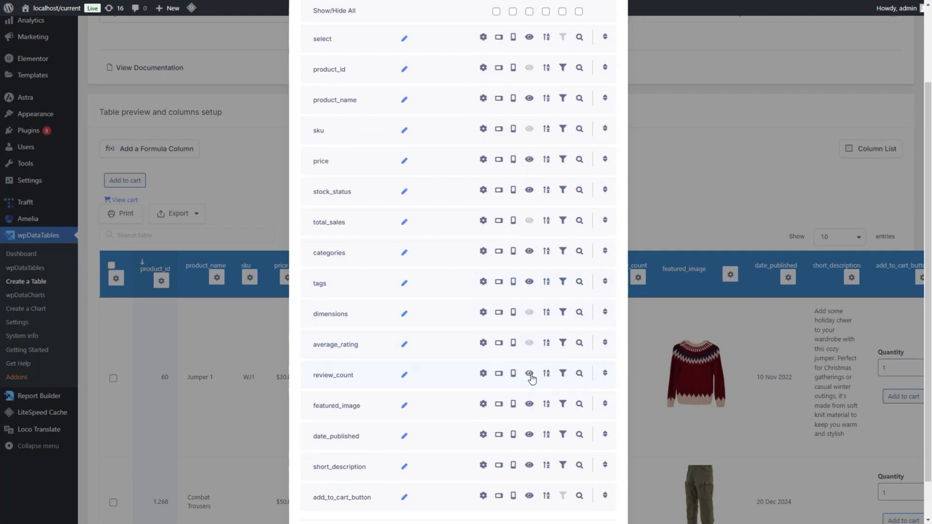
scroll(532, 374, "down", 1)
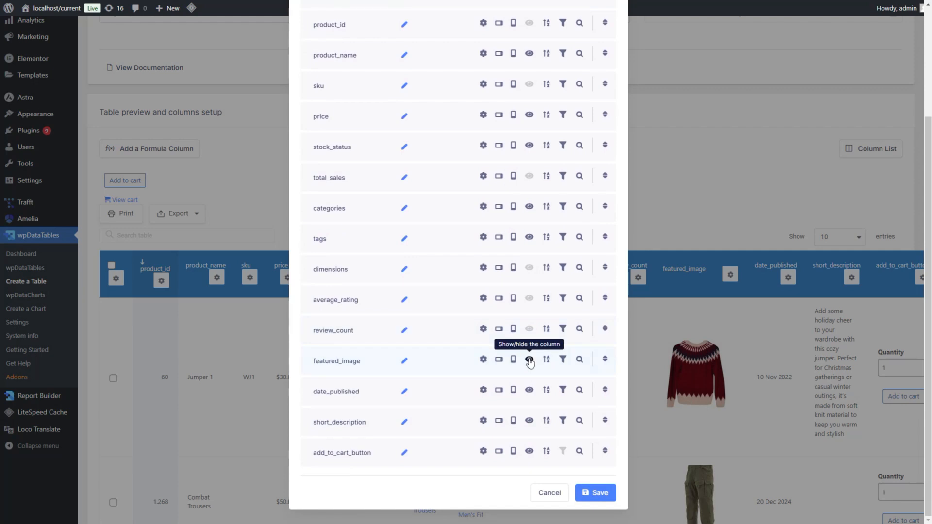
left_click(530, 390)
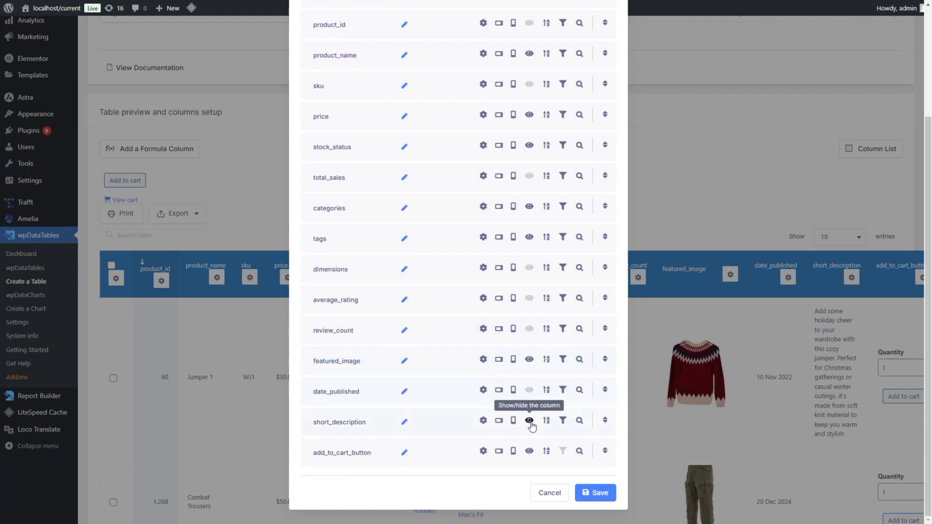
left_click(531, 423)
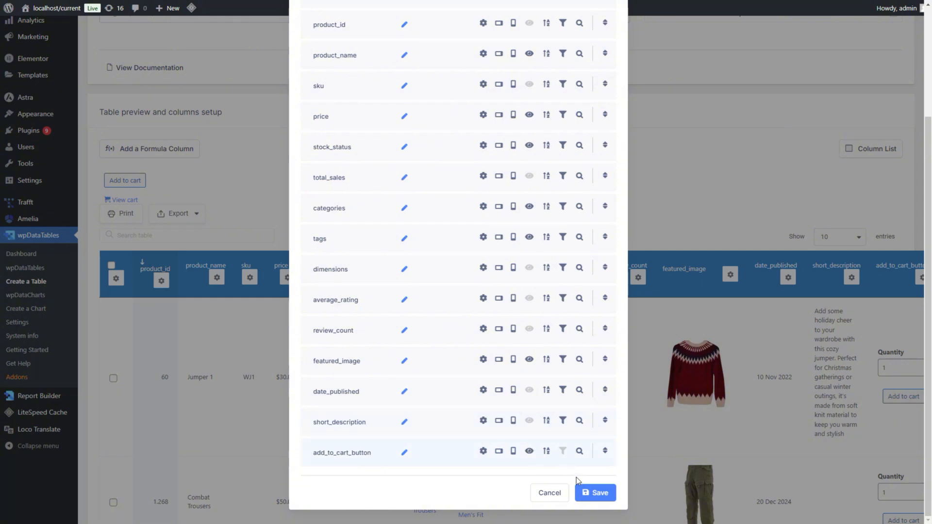
left_click(594, 494)
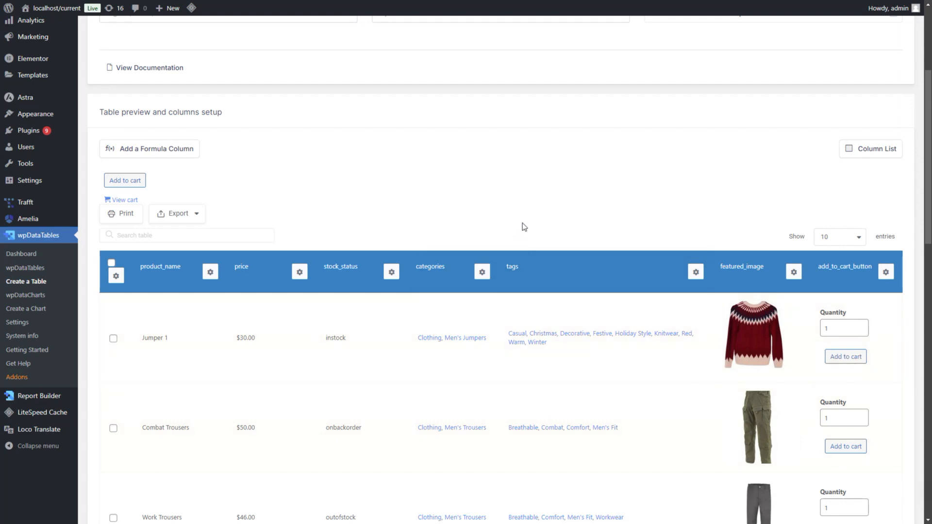
Create a new WordPress page titled "WooCommerce Stock Table" and start its first content block
scroll(520, 218, "up", 4)
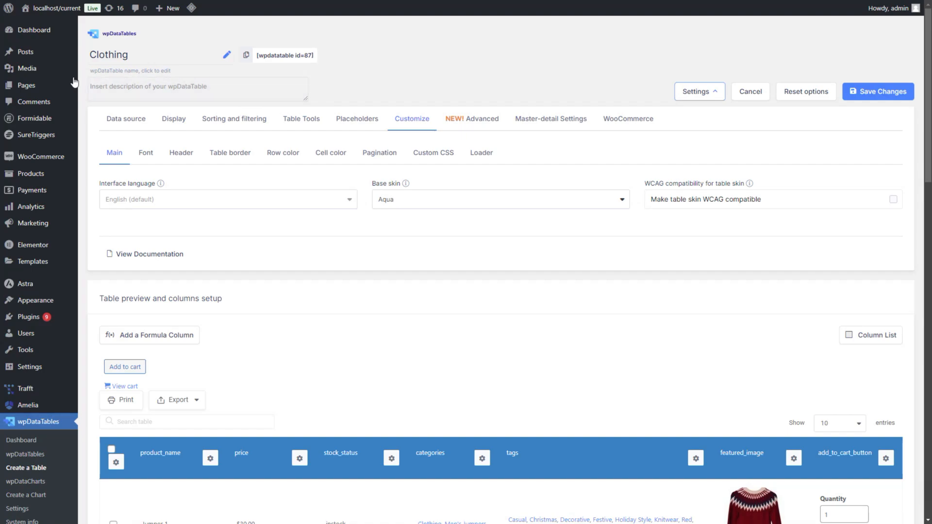
mouse_move(74, 85)
left_click(125, 103)
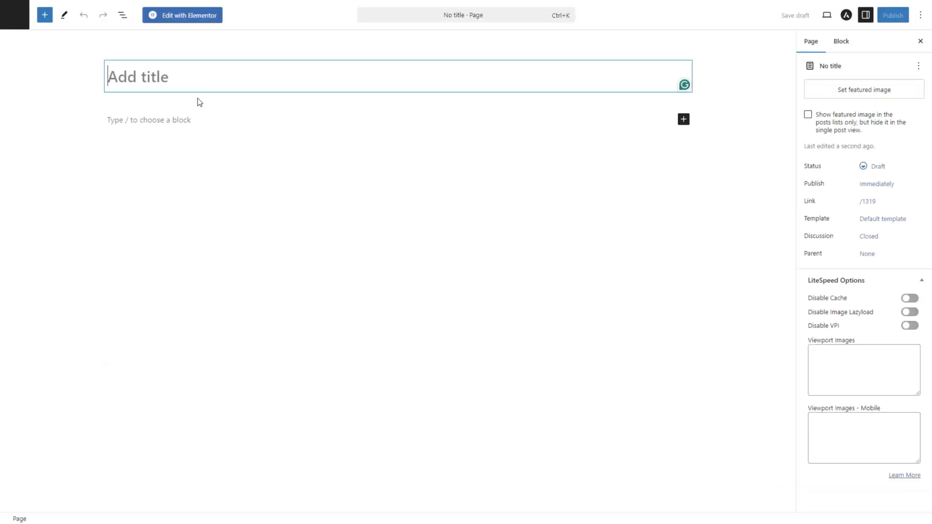
type("WooCommerce Stock Table")
key("Return")
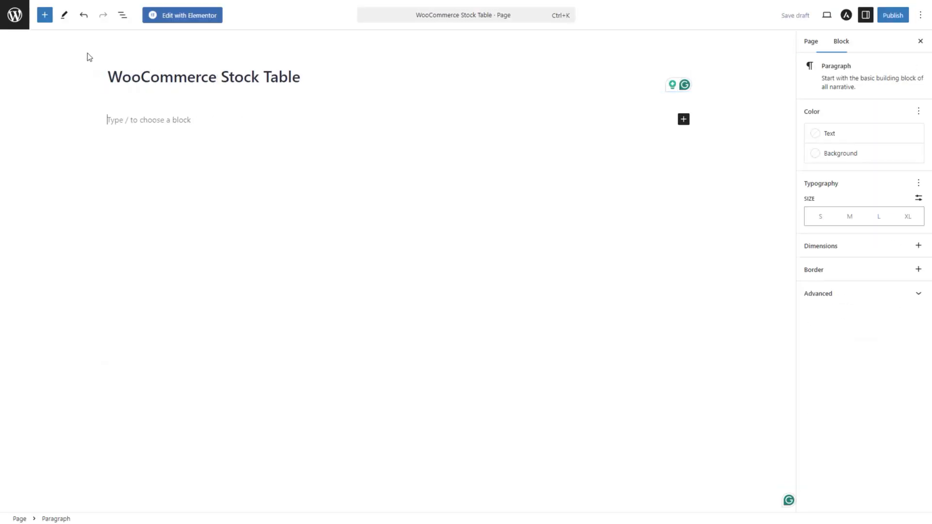
Add the table's shortcode [wpdatatable id=87] to the page body and delete that block again
type("[wpdatatable id=87]")
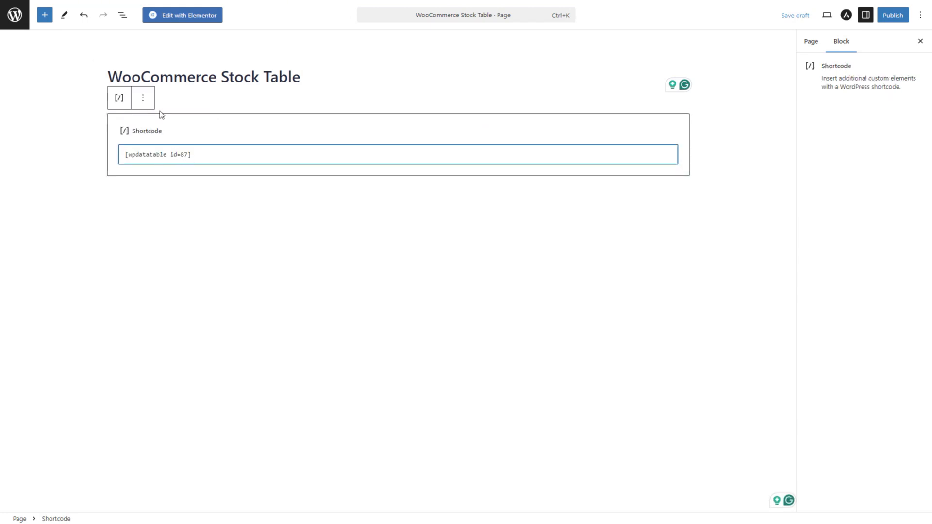
left_click(143, 99)
left_click(184, 285)
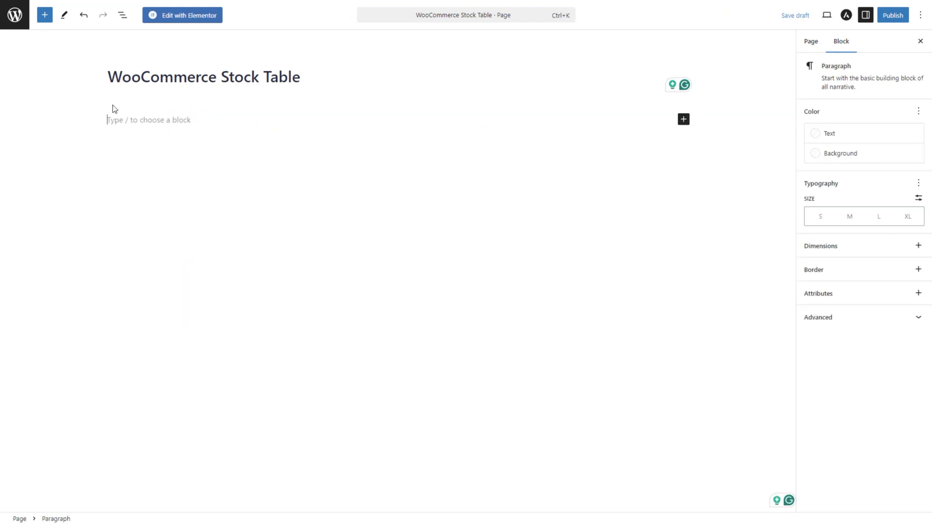
Insert a wpDataTables block set to the Clothing (id: 87) table and publish the page
left_click(45, 15)
left_click(30, 122)
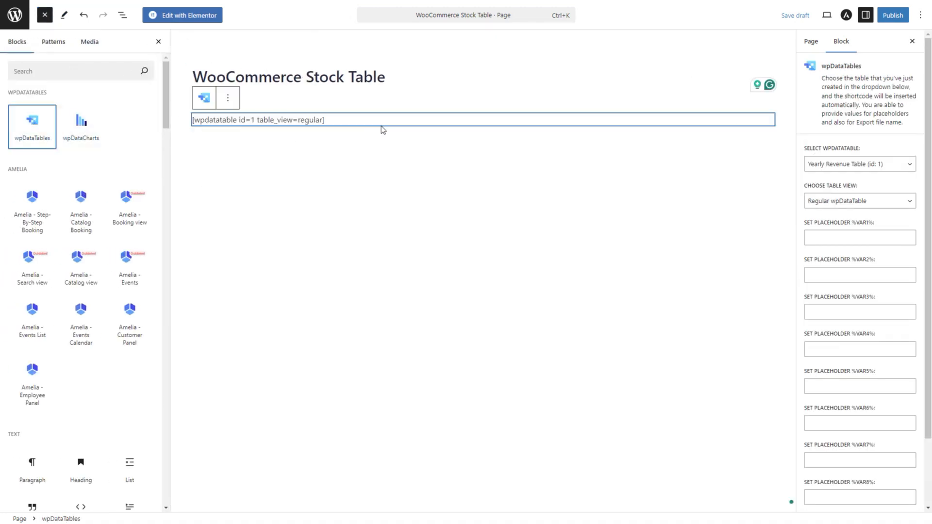
left_click(861, 166)
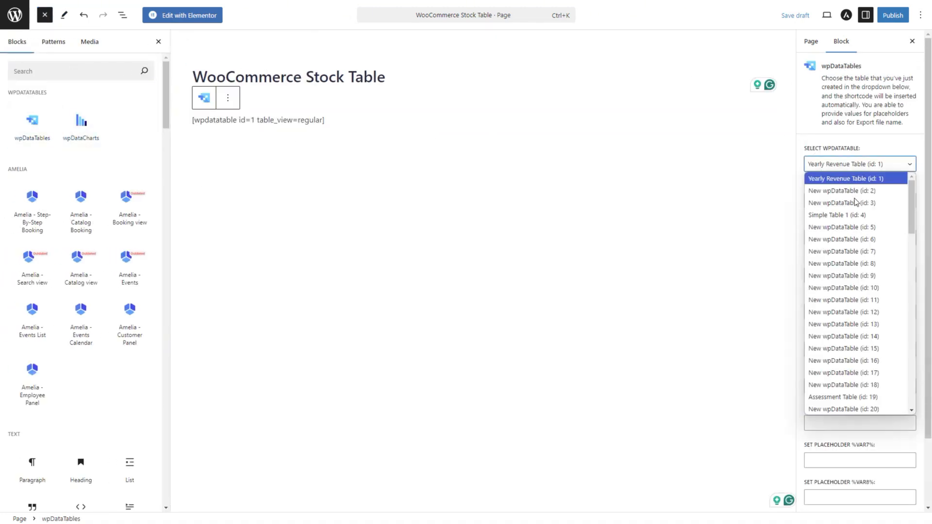
scroll(849, 219, "down", 10)
left_click(848, 410)
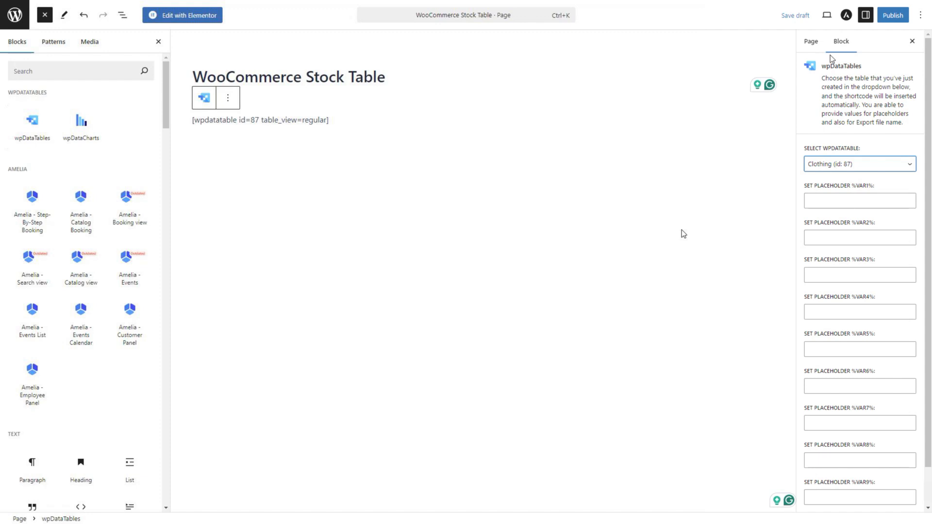
left_click(888, 17)
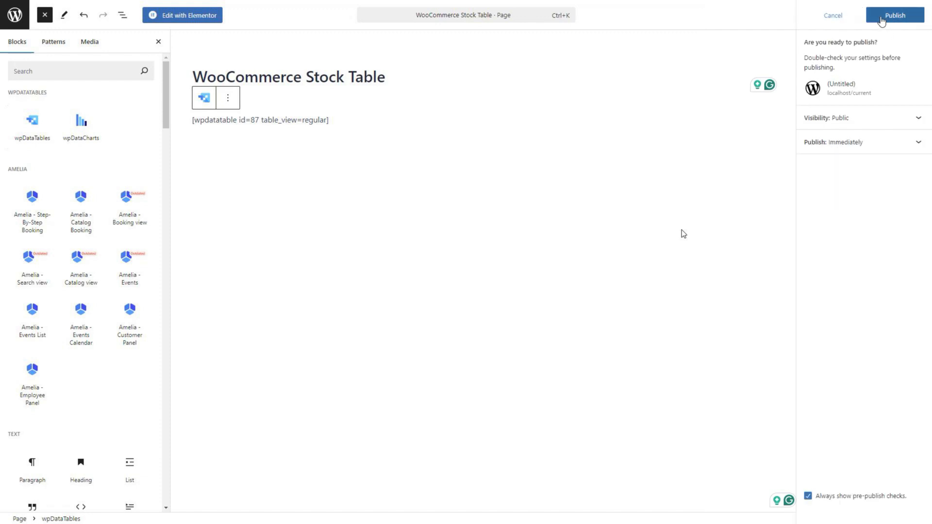
left_click(881, 19)
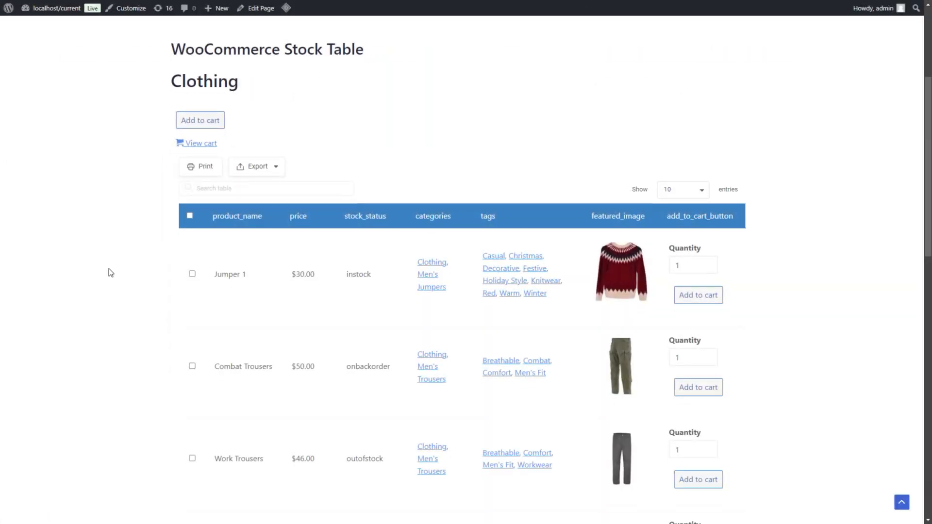
Look through the published Clothing table and try raising the Breathable Trousers quantity to 3
scroll(108, 270, "down", 8)
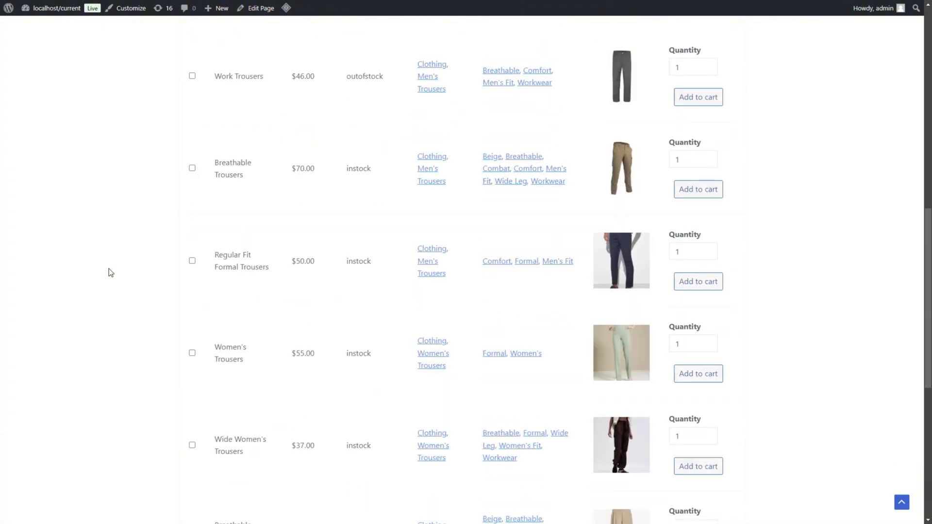
scroll(108, 269, "down", 3)
scroll(109, 269, "up", 7)
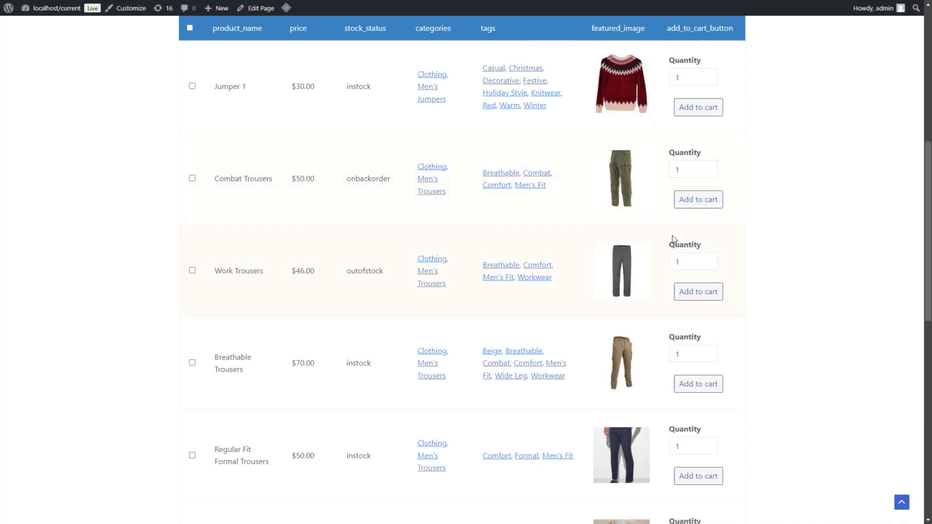
left_click(708, 357)
left_click(708, 353)
left_click(708, 356)
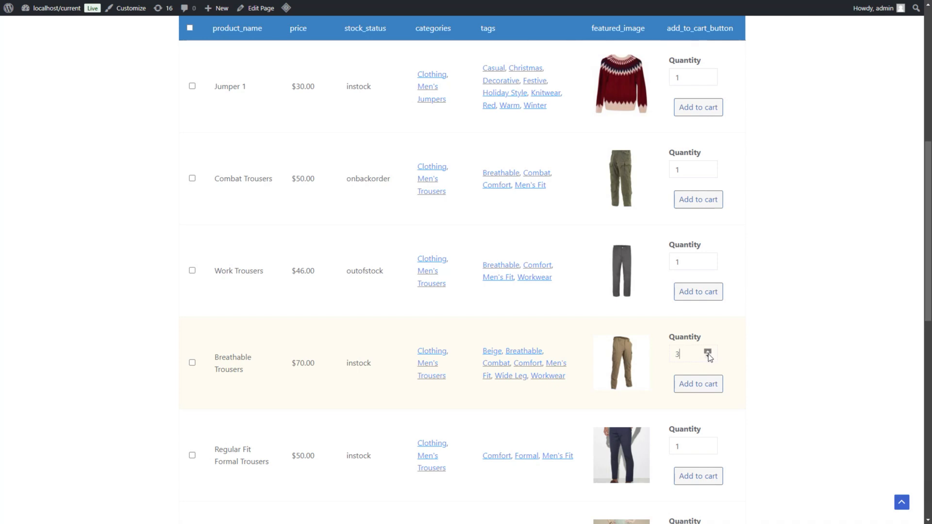
Add Breathable Trousers, Regular Fit Formal Trousers and Women's Trousers to the cart by selecting their rows, and view the cart
left_click(192, 363)
scroll(189, 340, "down", 3)
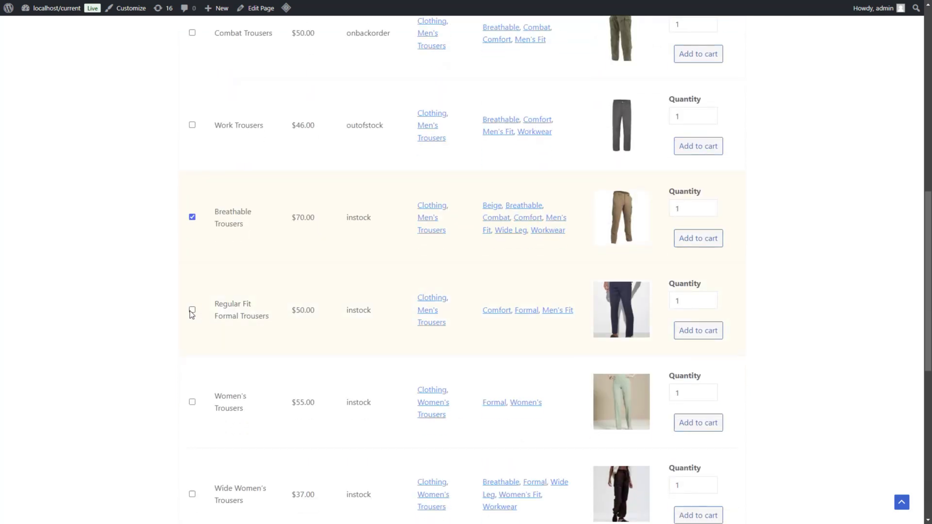
scroll(193, 373, "up", 6)
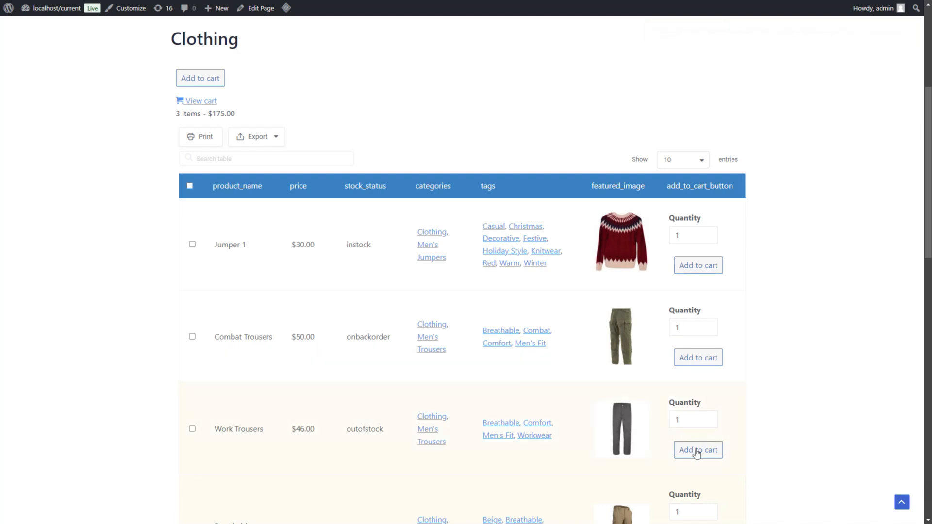
left_click(195, 102)
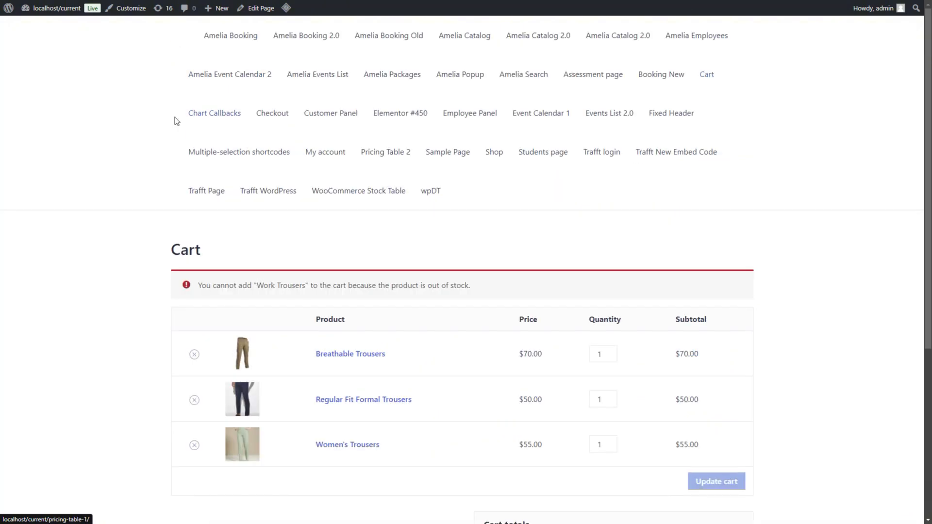
Review the trousers and totals in the cart, and proceed to checkout
scroll(252, 236, "down", 1)
scroll(252, 236, "down", 2)
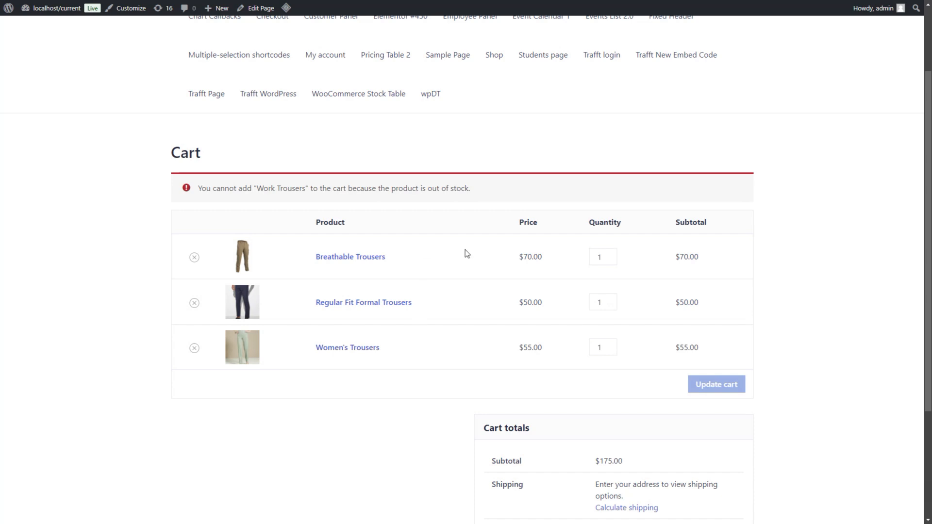
scroll(487, 253, "down", 5)
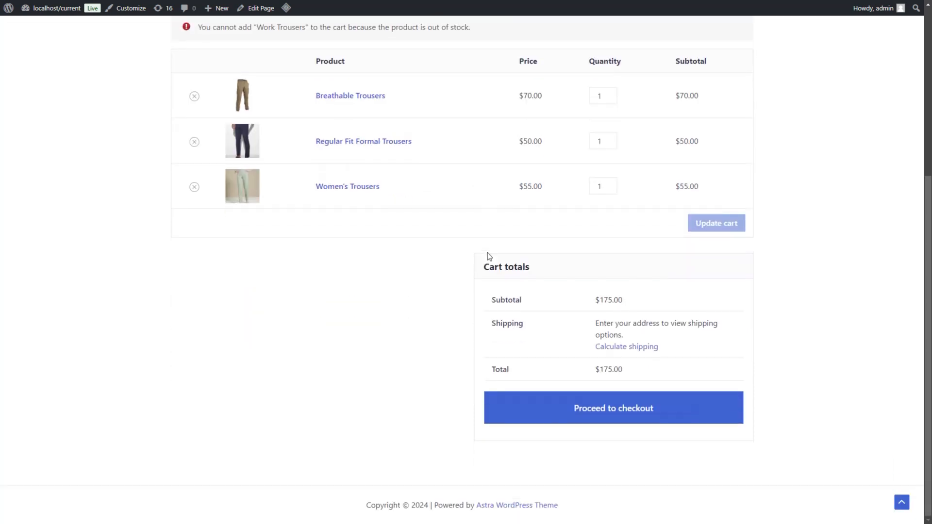
left_click(620, 416)
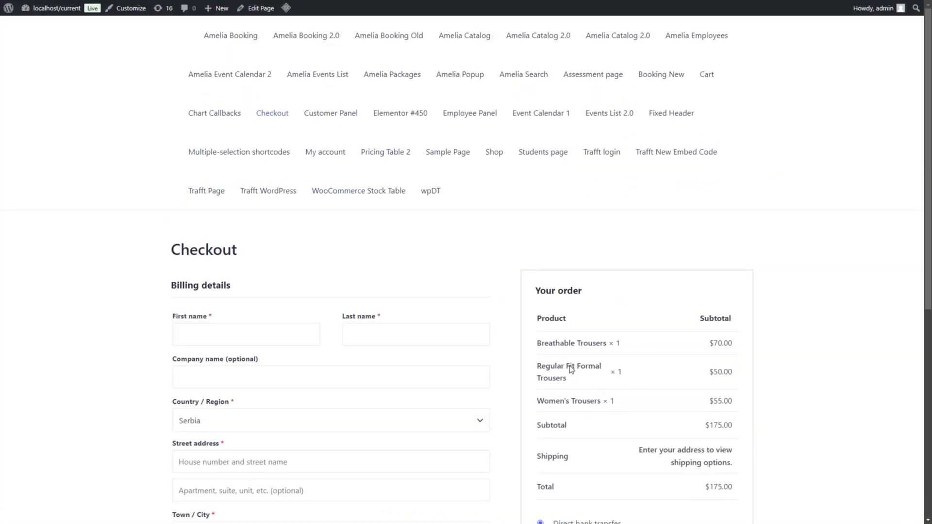
Look through the checkout page's billing details, order summary and payment options
scroll(495, 177, "down", 1)
scroll(495, 177, "down", 4)
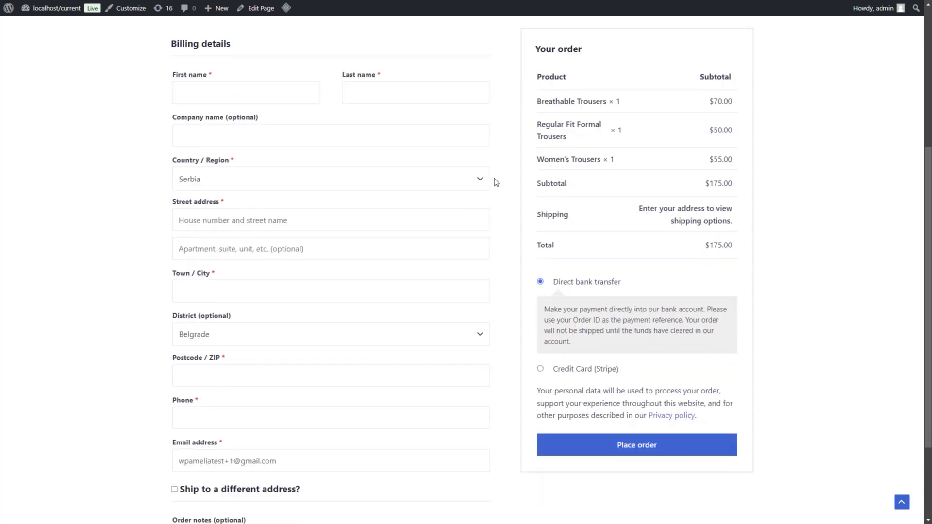
scroll(551, 195, "down", 2)
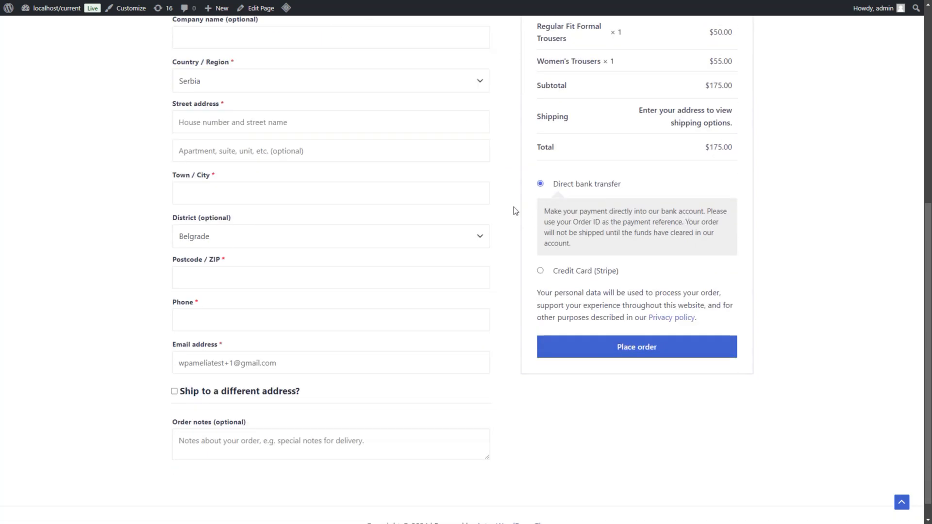
scroll(514, 209, "down", 1)
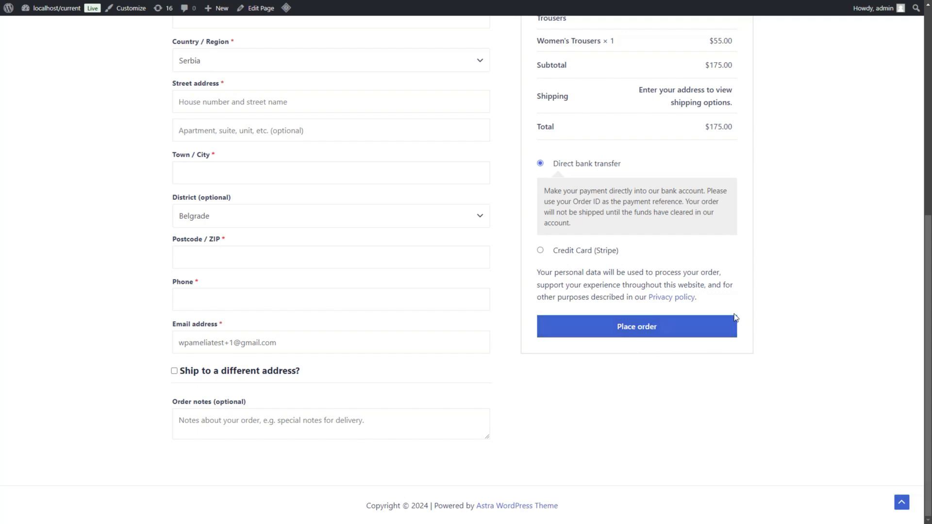
scroll(740, 302, "up", 2)
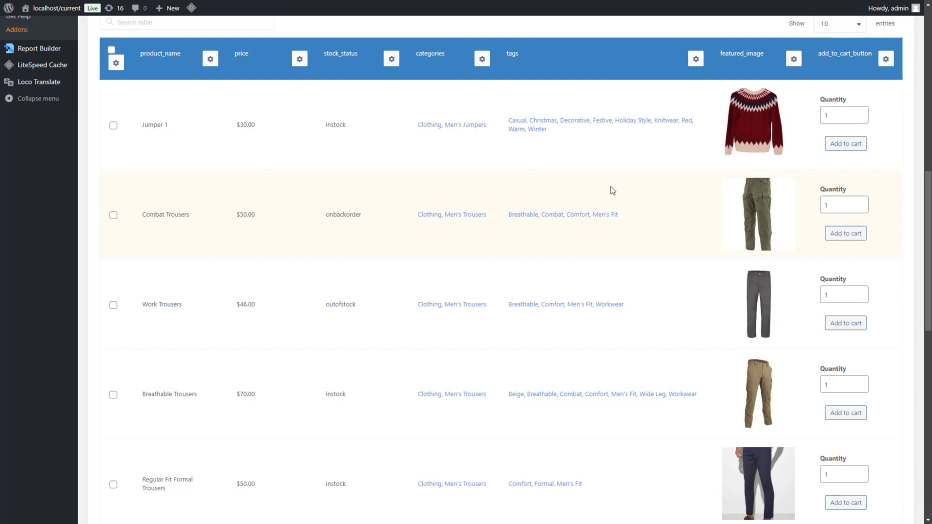
Rename the displayed header of the Clothing table's product_name column to Product and save the change
left_click(212, 60)
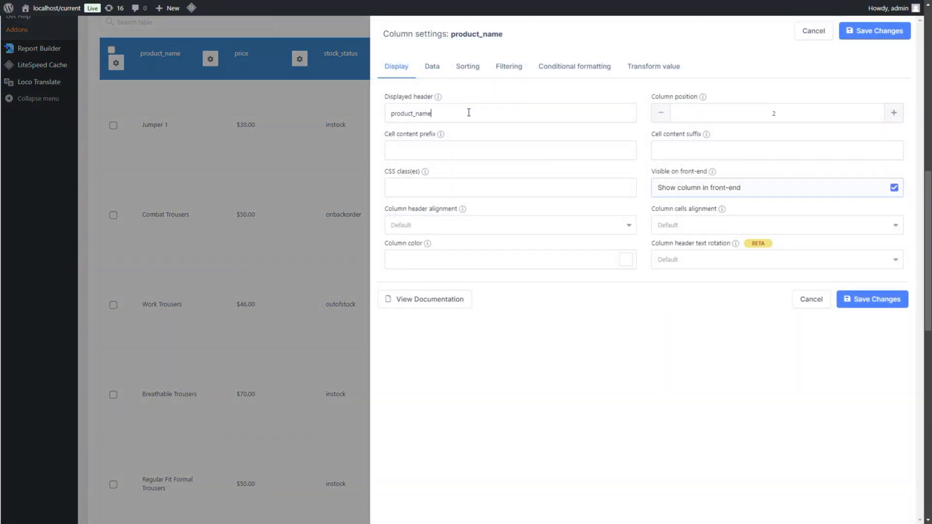
double_click(468, 112)
type("P")
left_click(848, 299)
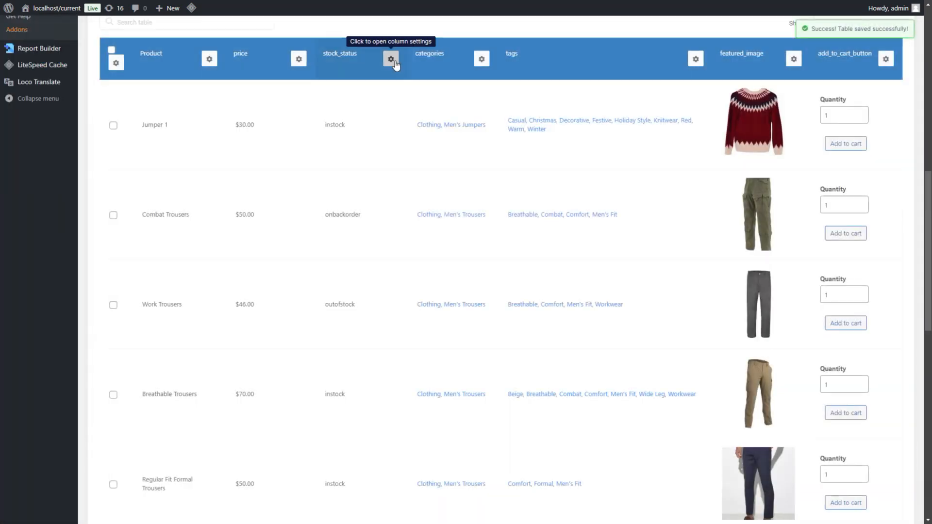
Rename the displayed header of the stock_status column to Stock and save the change
left_click(391, 59)
triple_click(473, 108)
type("Stock")
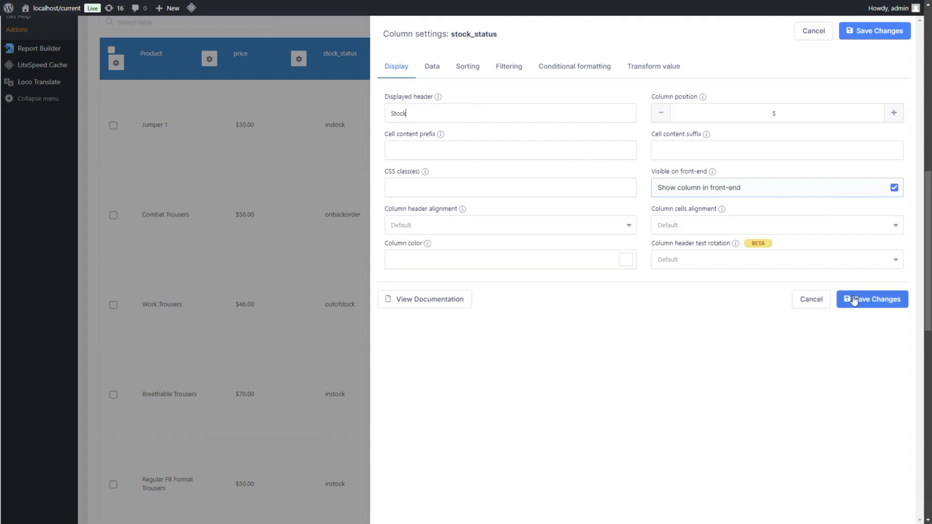
left_click(854, 299)
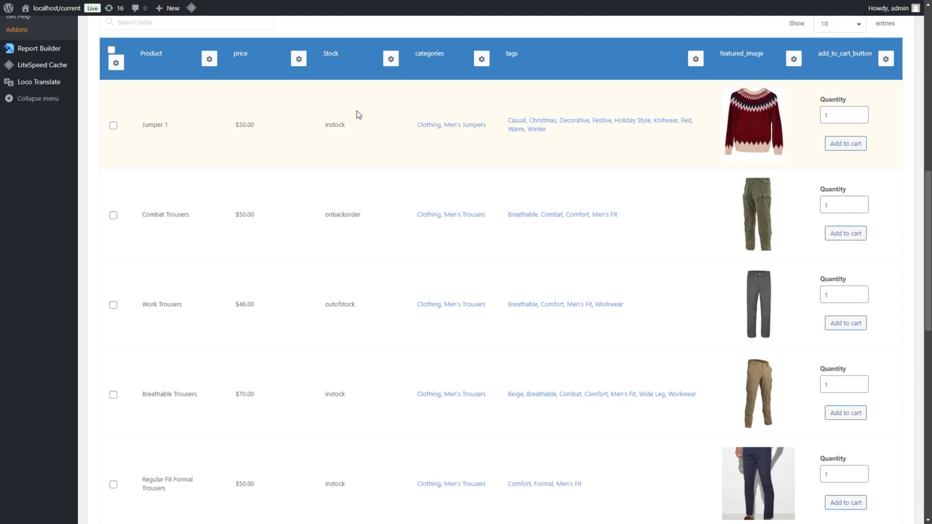
Add a conditional formatting rule to the Stock column that sets the cell content to IN STOCK where the value equals instock
double_click(336, 127)
key("ctrl+c")
left_click(389, 61)
left_click(589, 70)
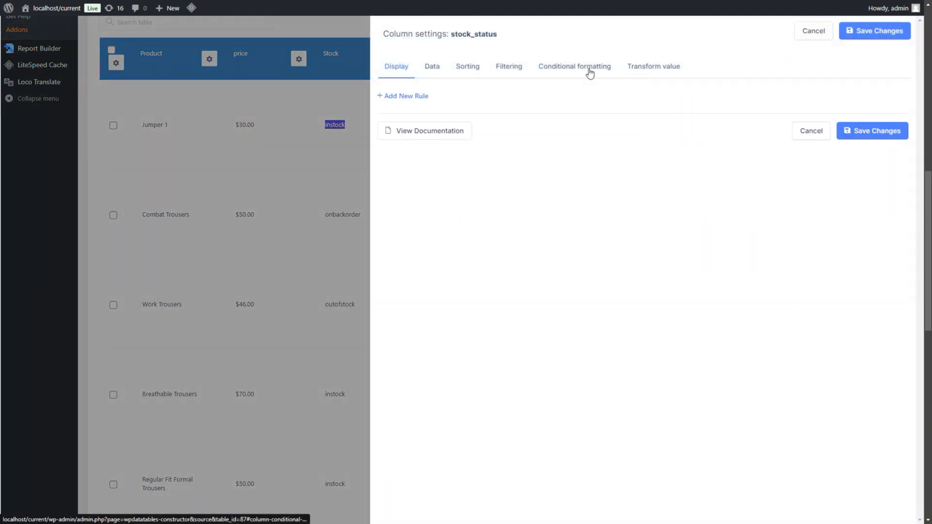
left_click(423, 97)
left_click(548, 103)
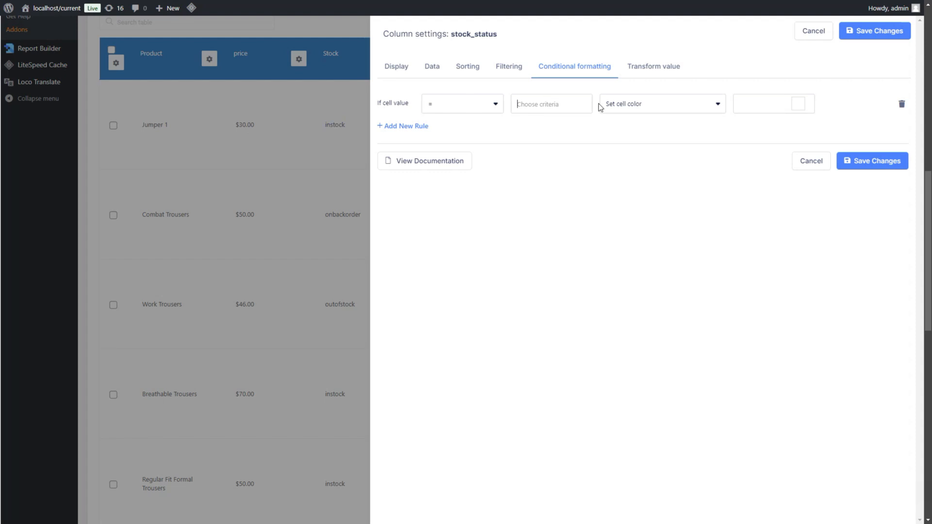
key("ctrl+v")
left_click(685, 107)
left_click(658, 142)
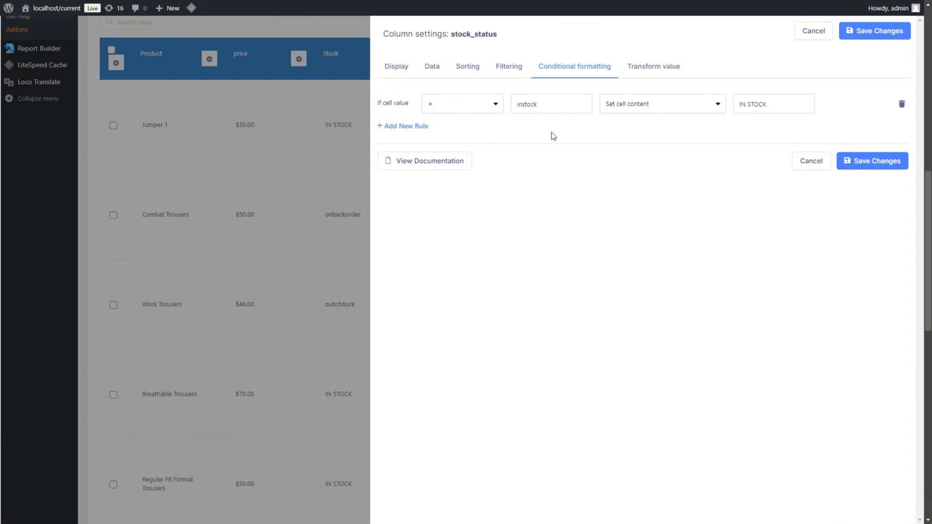
Add a rule that sets the cell color to light green #A5EAA5 where the value equals IN STOCK
left_click_drag(783, 108, 736, 107)
key("ctrl+c")
left_click(419, 126)
key("ctrl+v")
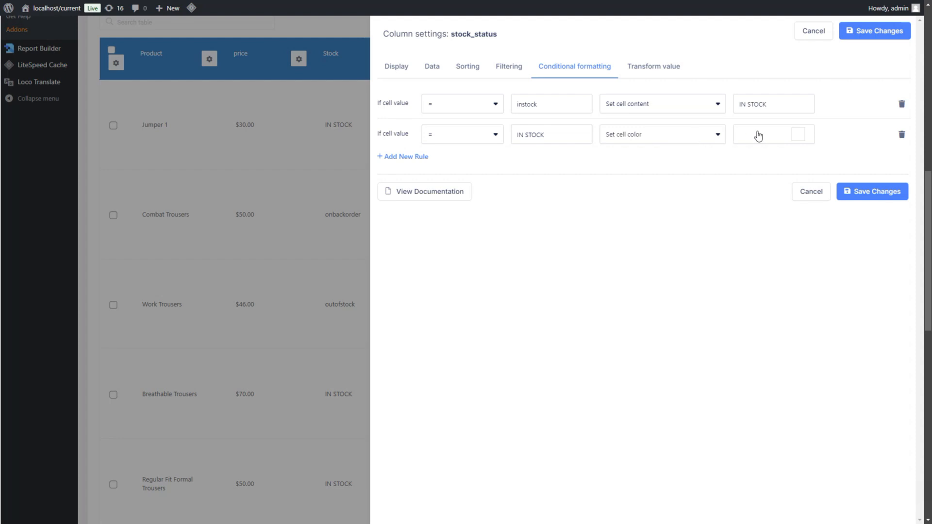
left_click(795, 137)
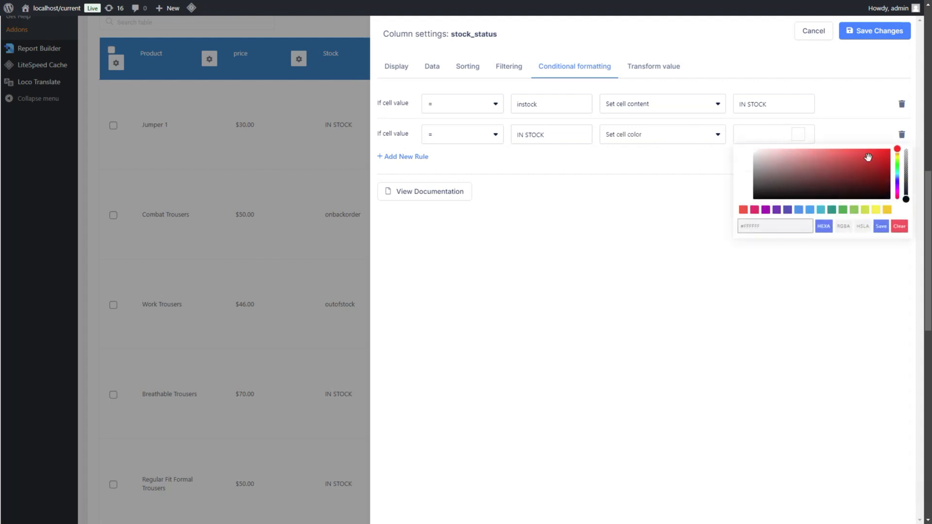
left_click(896, 166)
left_click(794, 153)
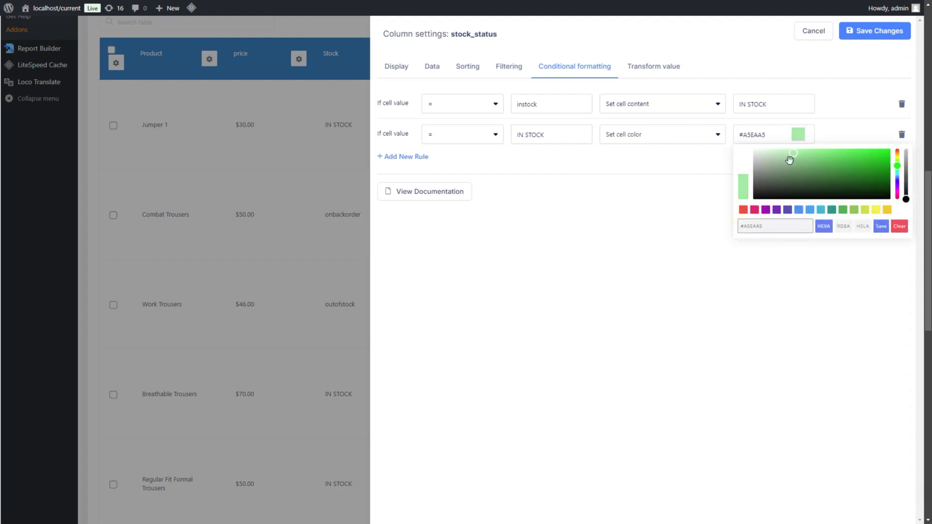
left_click(773, 226)
left_click(881, 226)
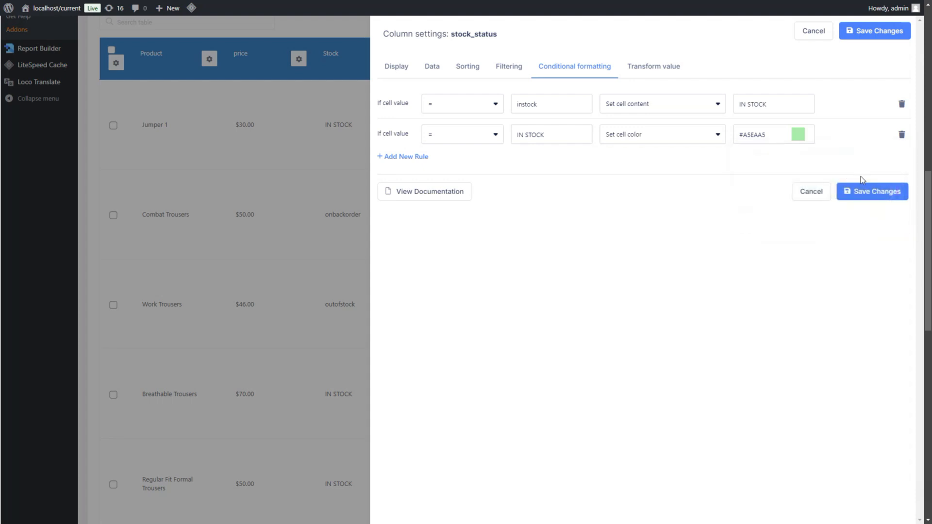
Add a rule that sets the cell content to BACKORDER where the value equals onbackorder
left_click(406, 158)
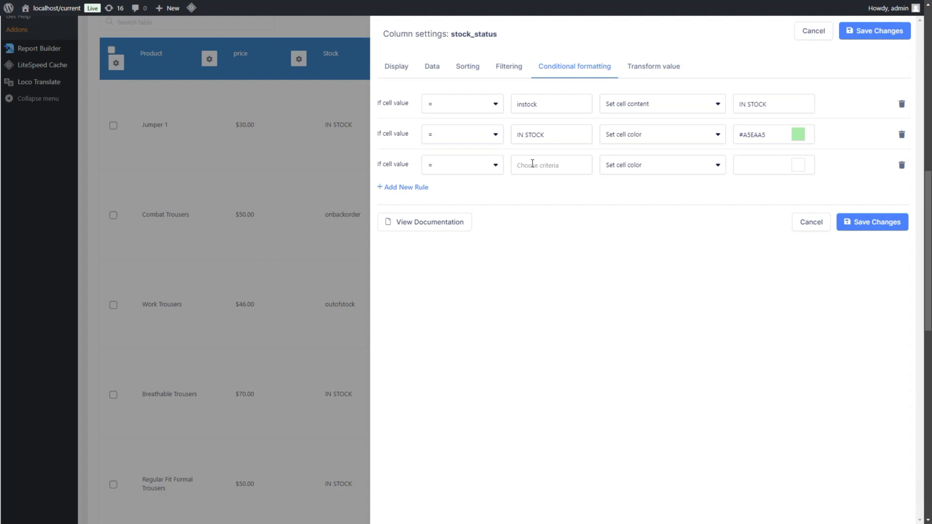
type("onbackorder")
left_click(777, 165)
left_click(679, 166)
left_click(653, 221)
left_click(761, 165)
Add a rule that sets the cell color to light yellow #D8DE92 where the value equals BACKORDER
left_click(406, 187)
double_click(757, 165)
key("ctrl+c")
left_click(564, 196)
key("ctrl+v")
left_click(774, 196)
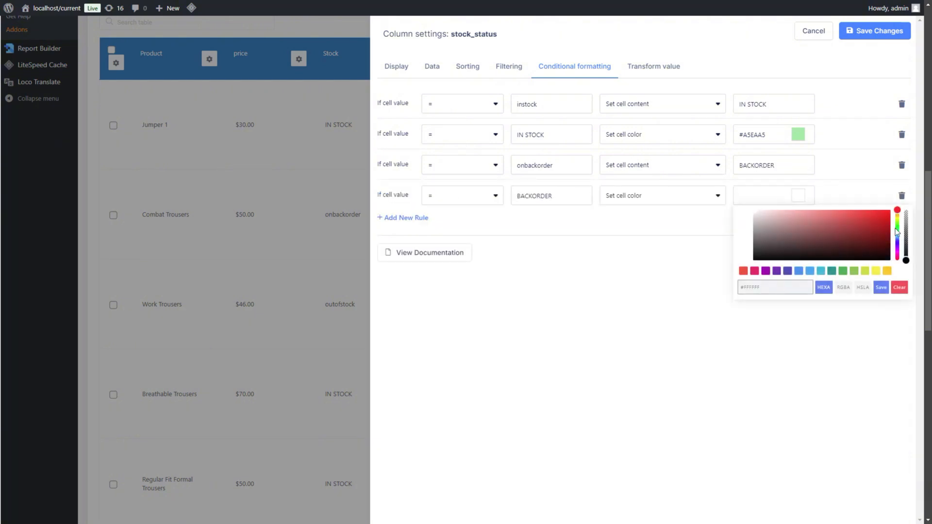
left_click(897, 220)
left_click(800, 217)
left_click(880, 290)
Add a rule that sets the cell content to OUT OF STOCK where the value equals outofstock
left_click(406, 217)
left_click(531, 229)
type("outofstock")
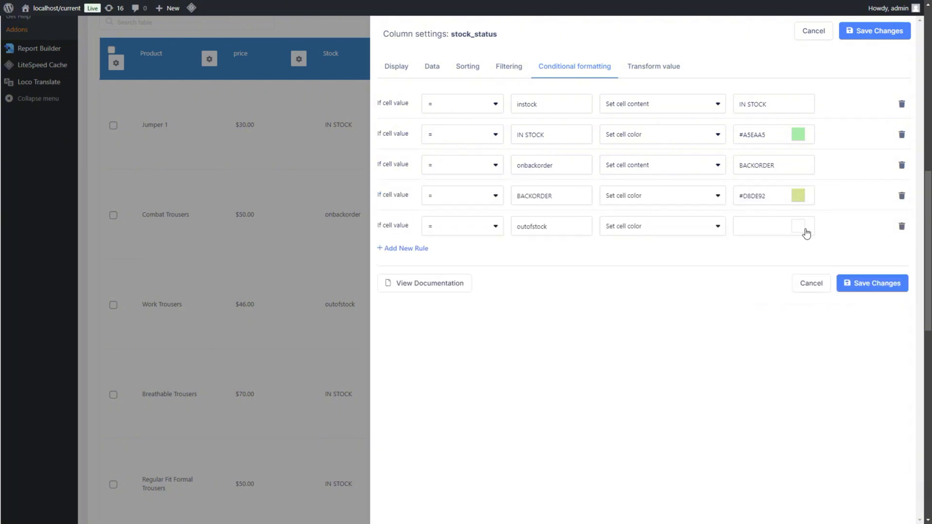
left_click(663, 226)
left_click(659, 264)
left_click(759, 229)
type("OUT OF STOCK")
Add a rule that sets the cell color to light red #F19393 where the value equals OUT OF STOCK, and save the table
left_click(406, 248)
left_click(521, 265)
key("ctrl+v")
left_click(757, 259)
left_click(832, 293)
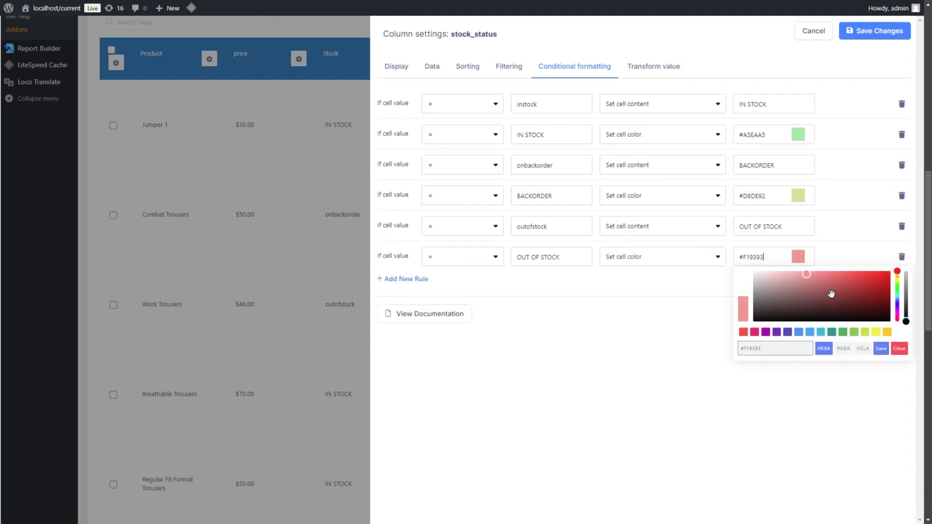
left_click(880, 349)
left_click(873, 313)
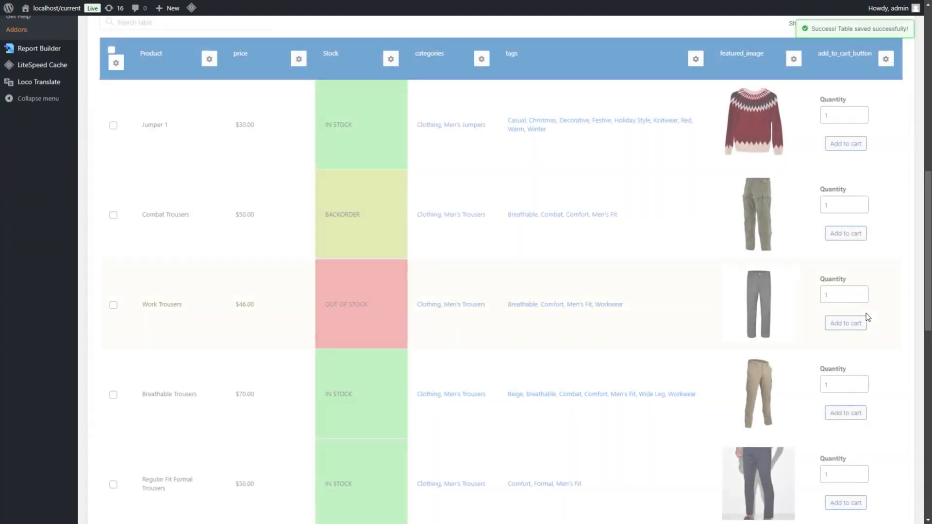
scroll(681, 253, "up", 15)
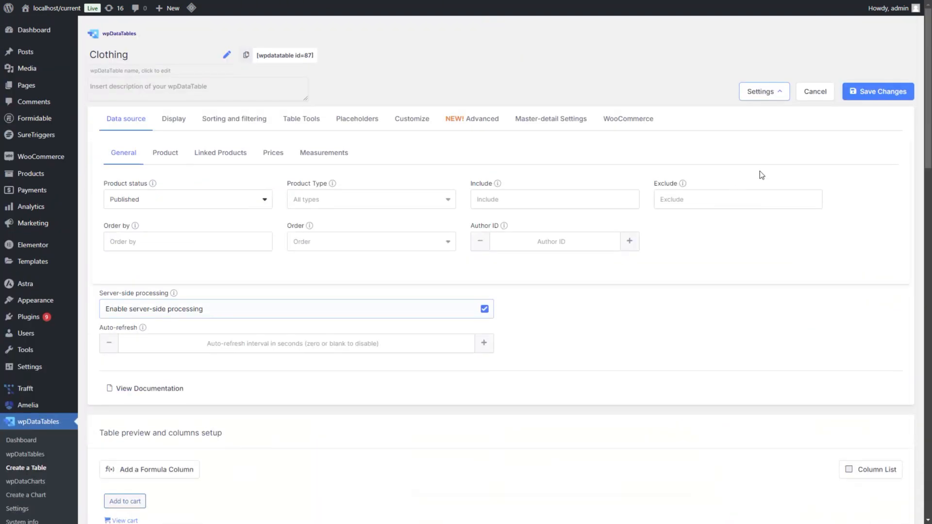
left_click(868, 90)
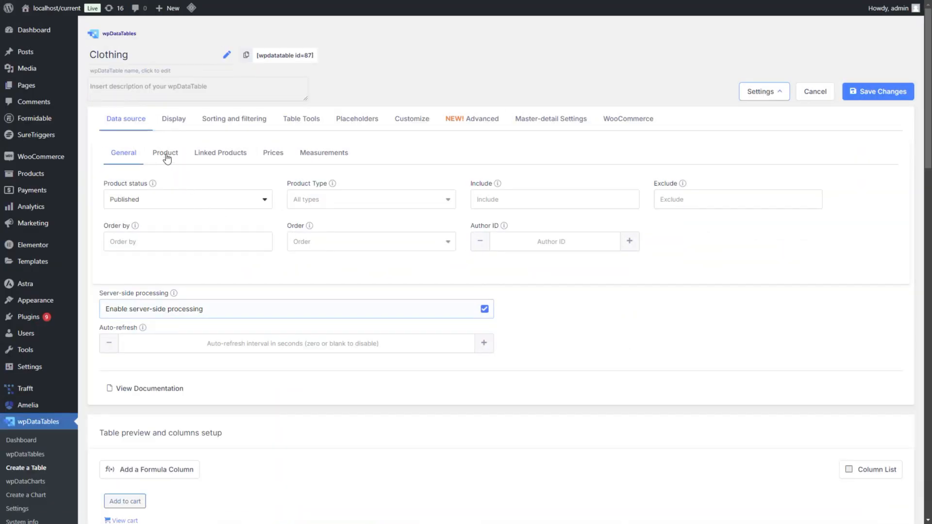
Look through the data source's Product, Linked Products, Prices and General filter settings and the table preview
left_click(165, 154)
left_click(217, 155)
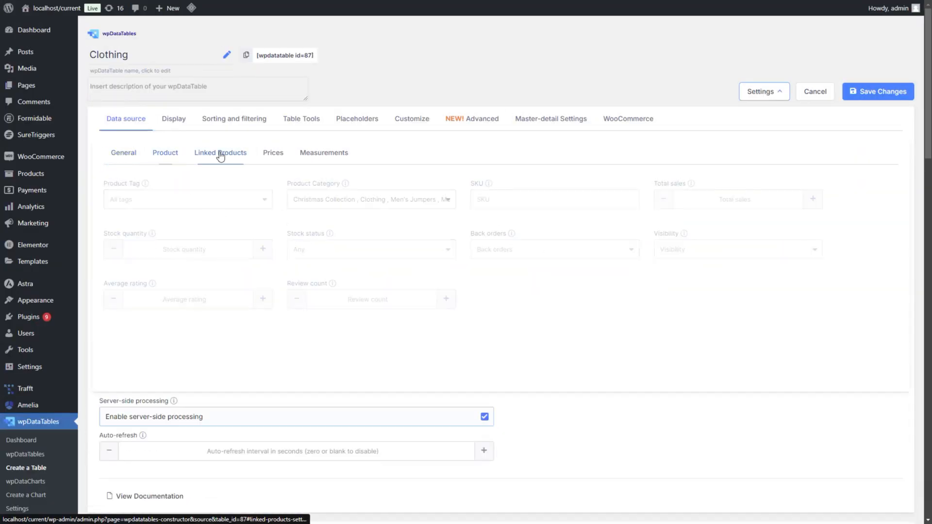
left_click(283, 156)
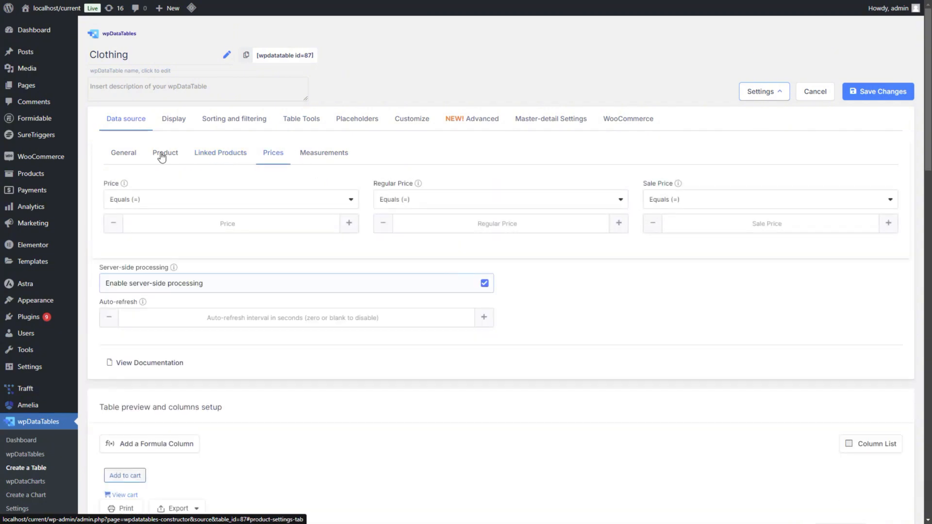
left_click(122, 154)
scroll(343, 213, "down", 4)
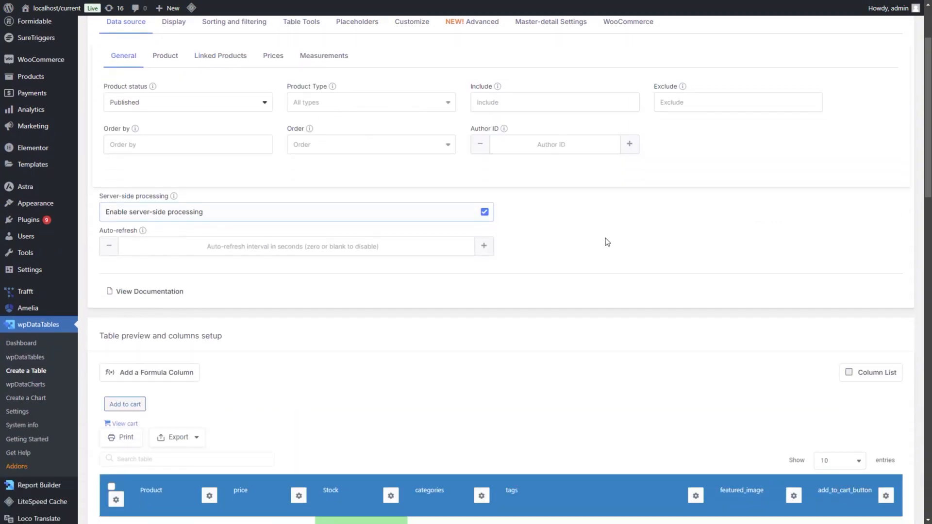